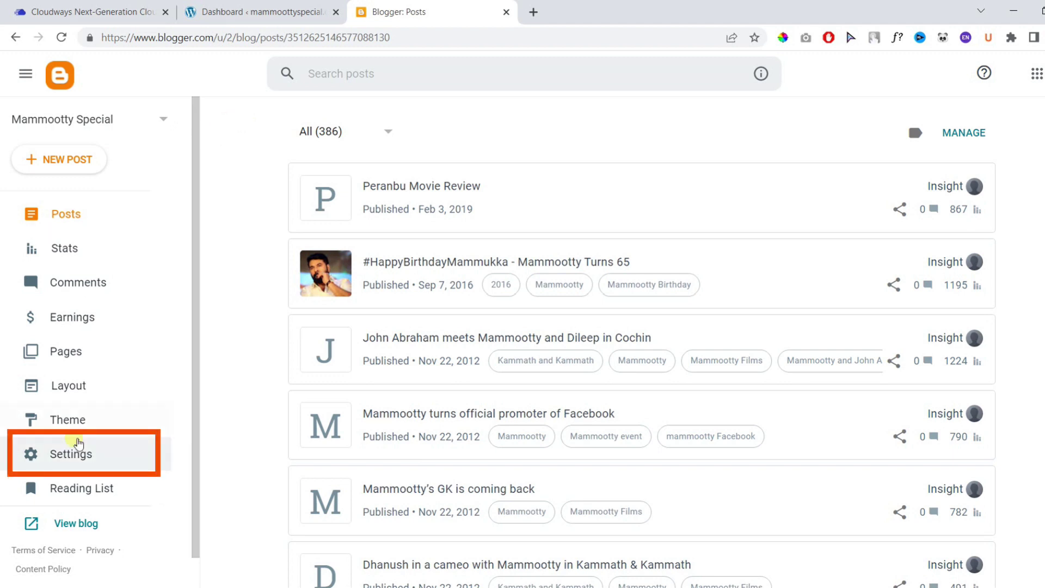
# Back up the Blogger blog's content from Settings > Manage Blog, downloading blog-12-27-2022.xml.
pyautogui.click(71, 454)
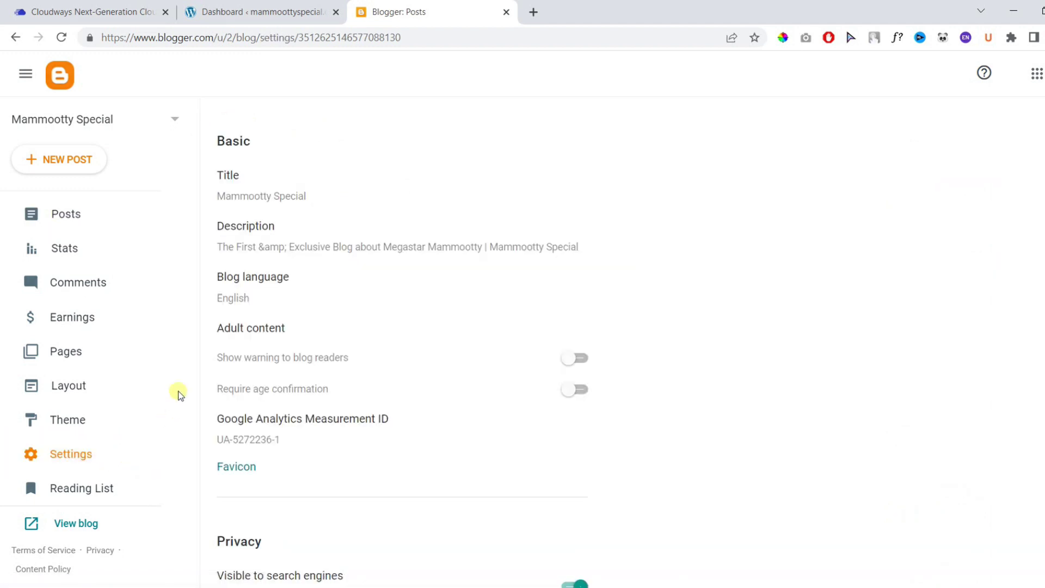
pyautogui.scroll(-9, 747, 193)
pyautogui.scroll(-20, 747, 193)
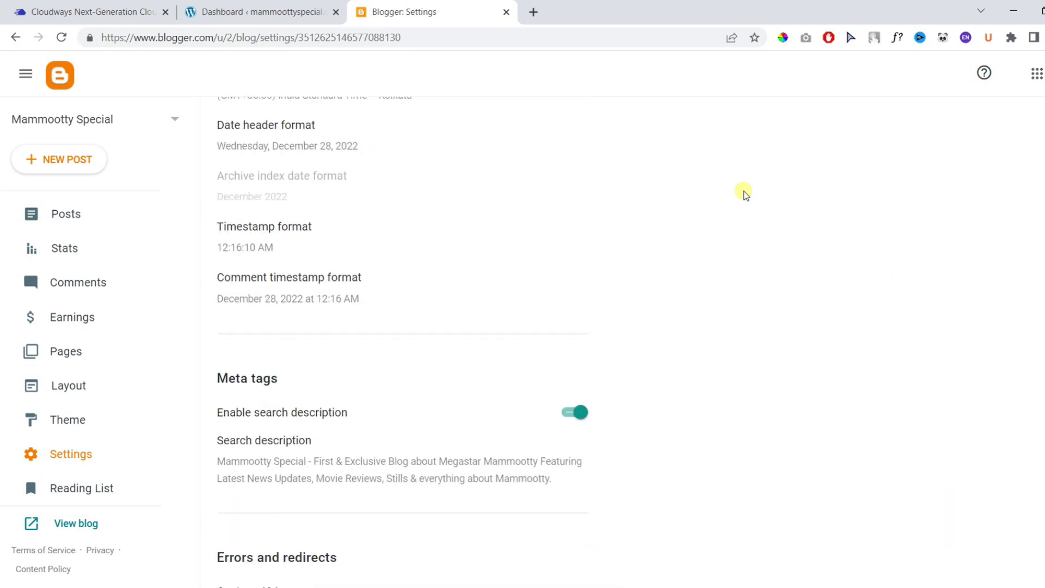
pyautogui.scroll(-10, 745, 193)
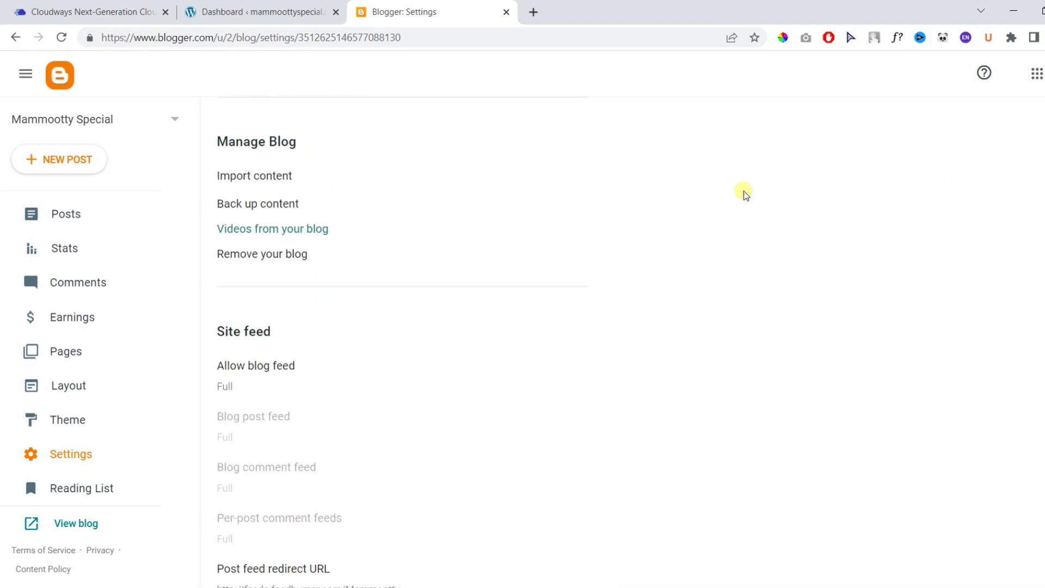
pyautogui.scroll(1, 742, 193)
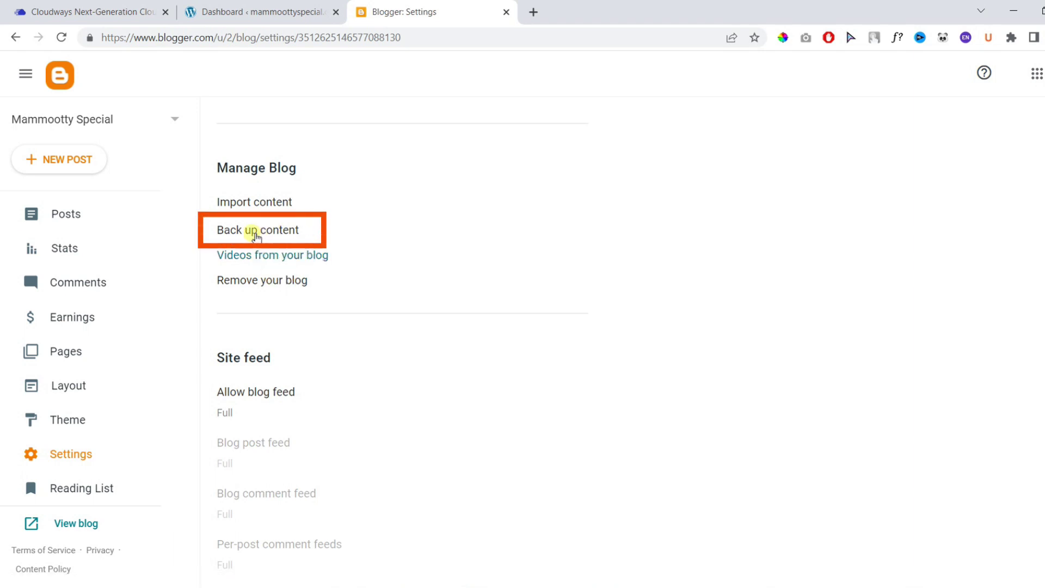
pyautogui.click(278, 232)
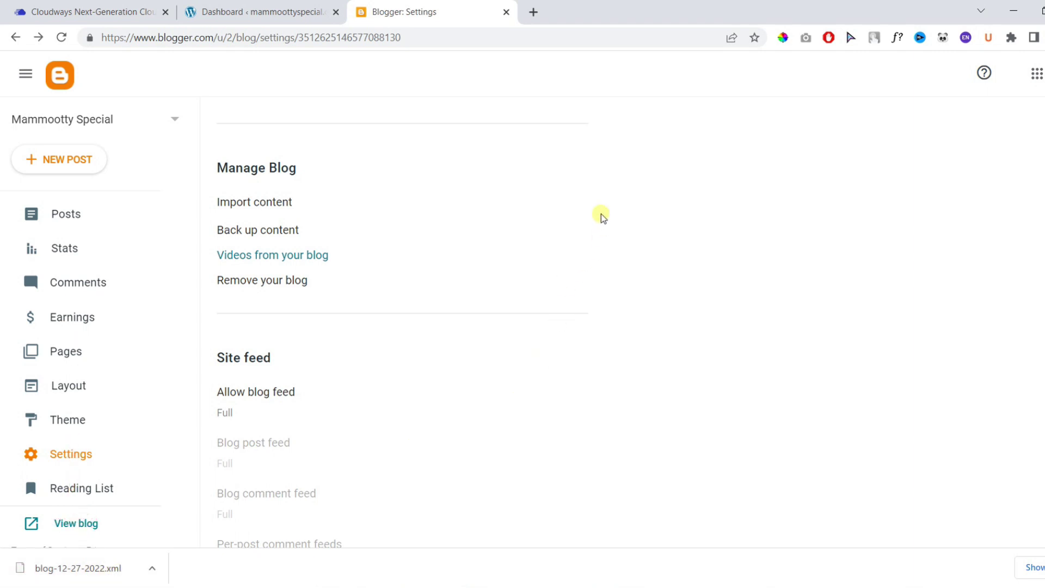
# In WordPress, dismiss the Object Cache Pro notice and install the Blogger importer under Tools > Import.
pyautogui.click(293, 14)
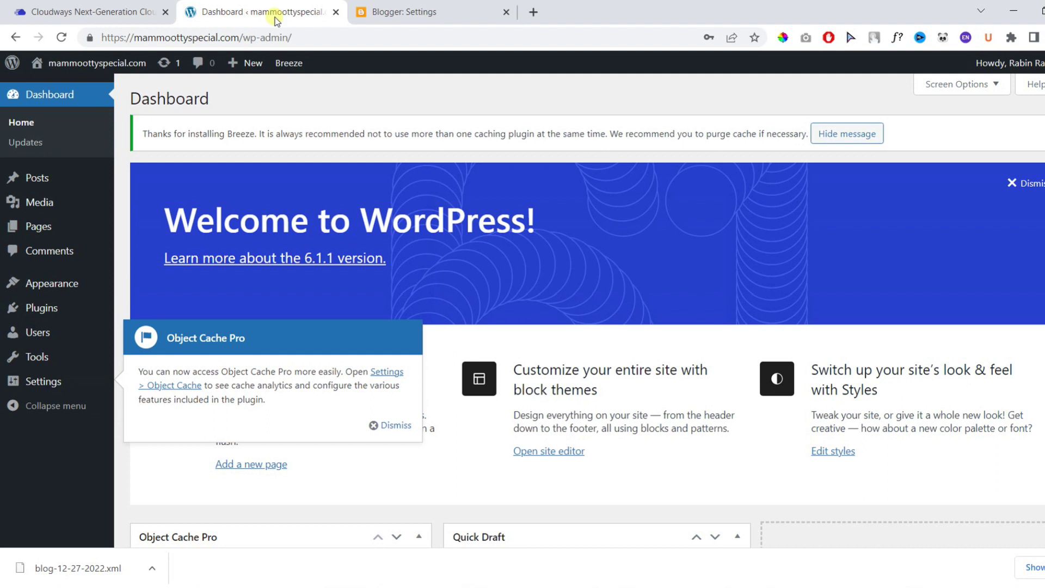
pyautogui.click(397, 426)
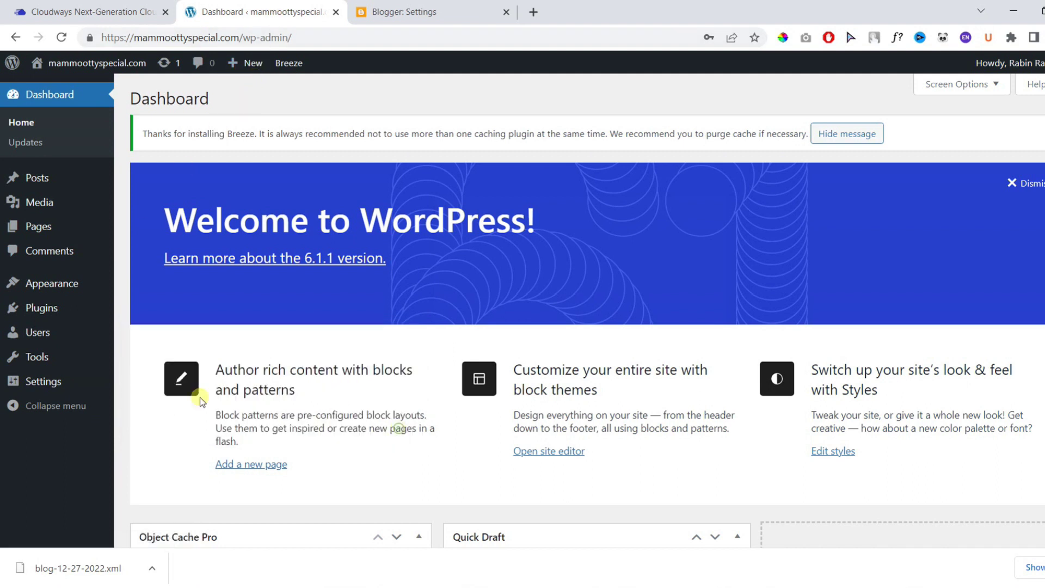
pyautogui.moveTo(65, 360)
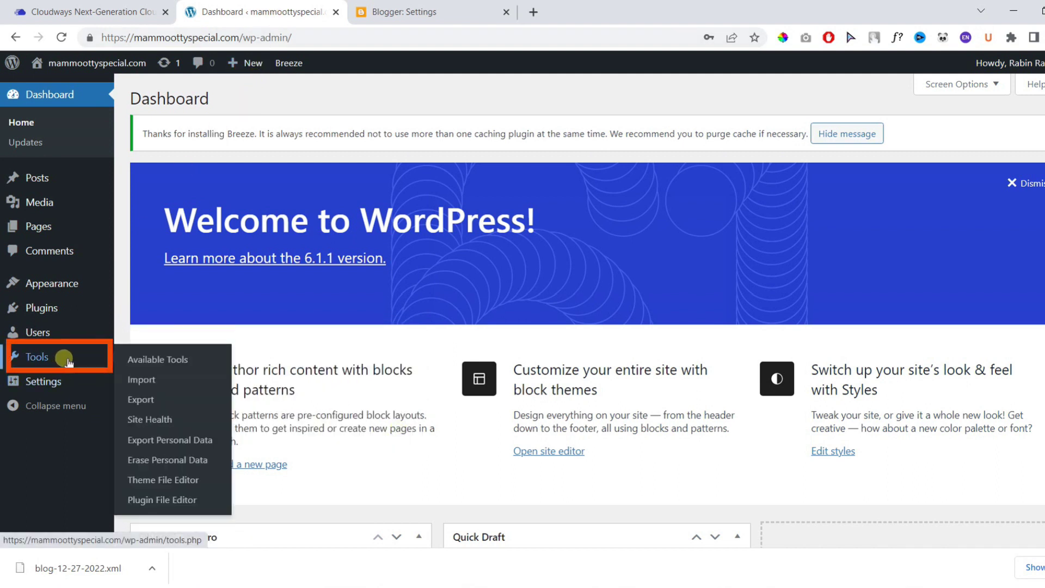
pyautogui.click(163, 381)
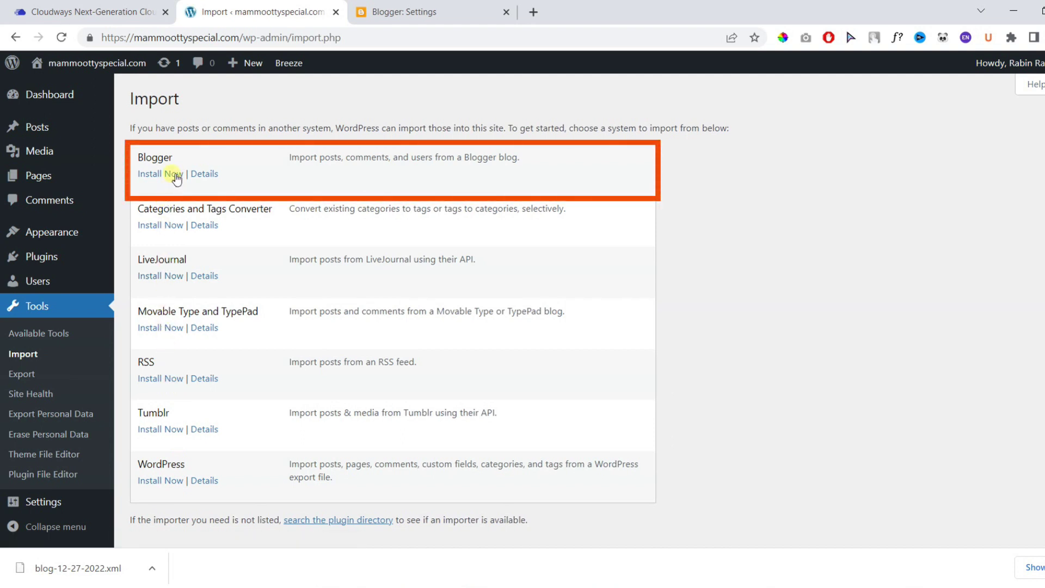
pyautogui.click(173, 174)
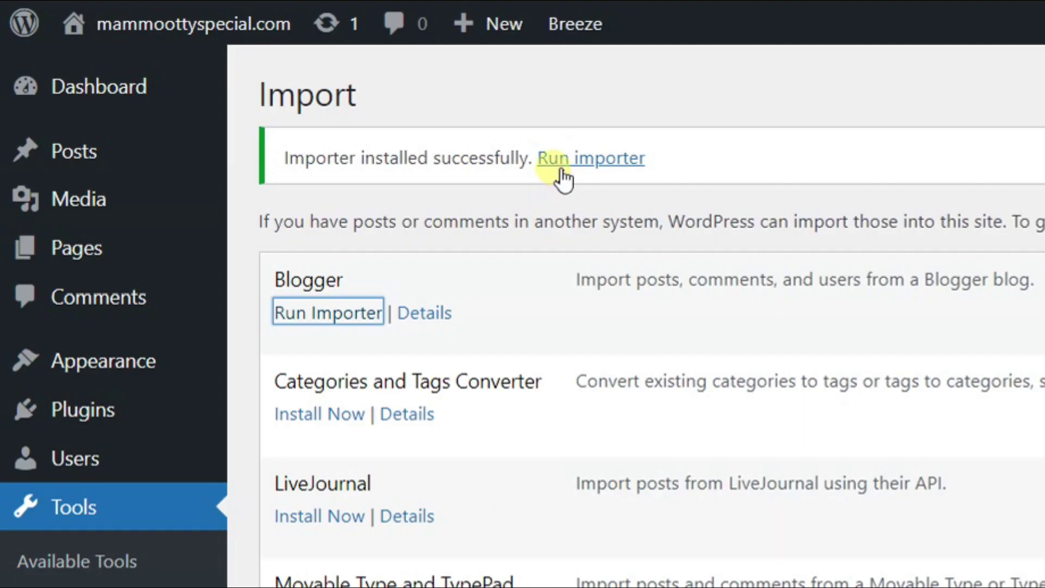
# Run the Blogger importer and upload blog-12-27-2022.xml for import.
pyautogui.click(619, 161)
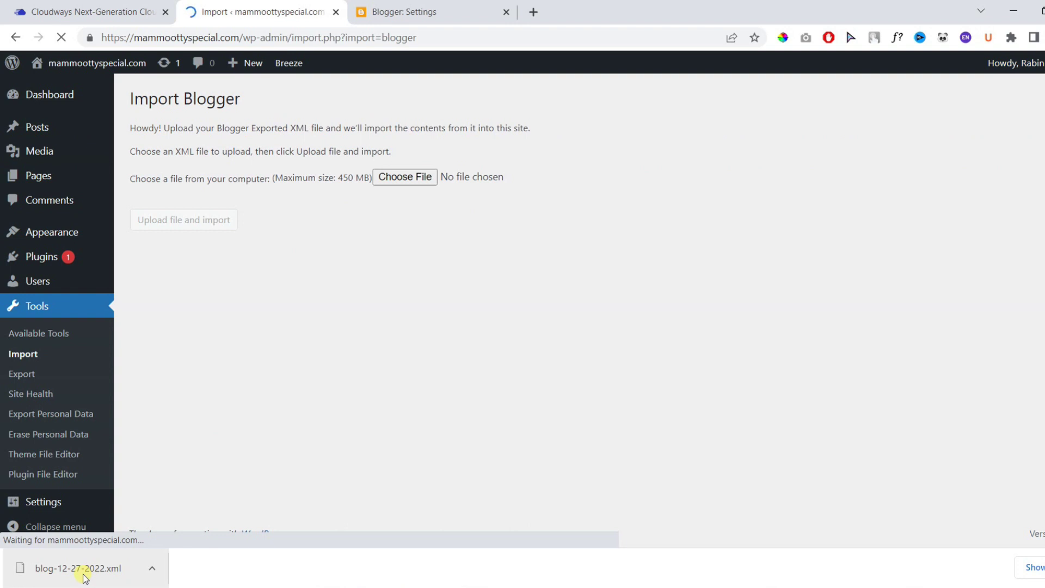
pyautogui.click(393, 183)
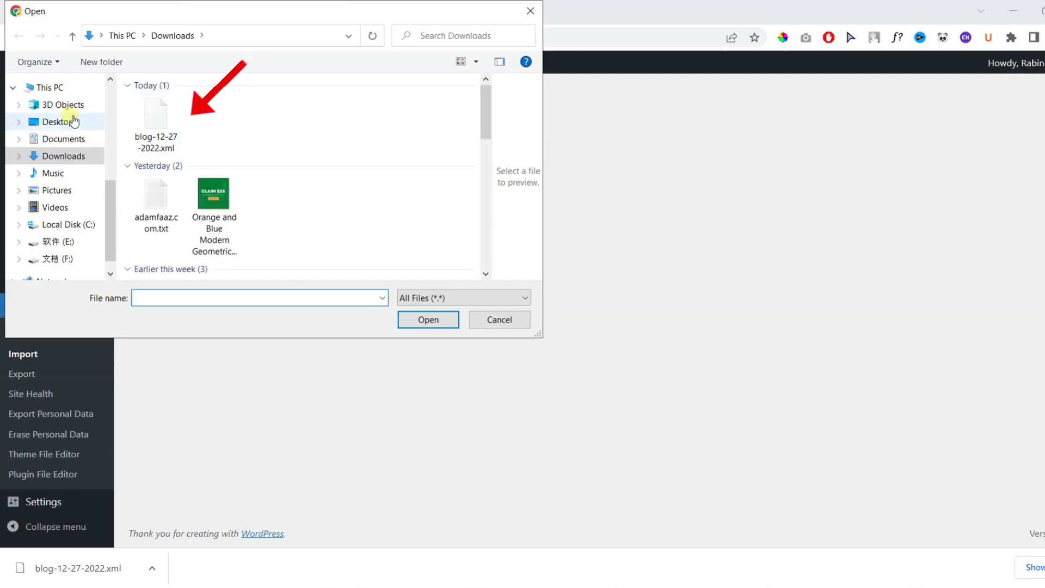
pyautogui.doubleClick(159, 130)
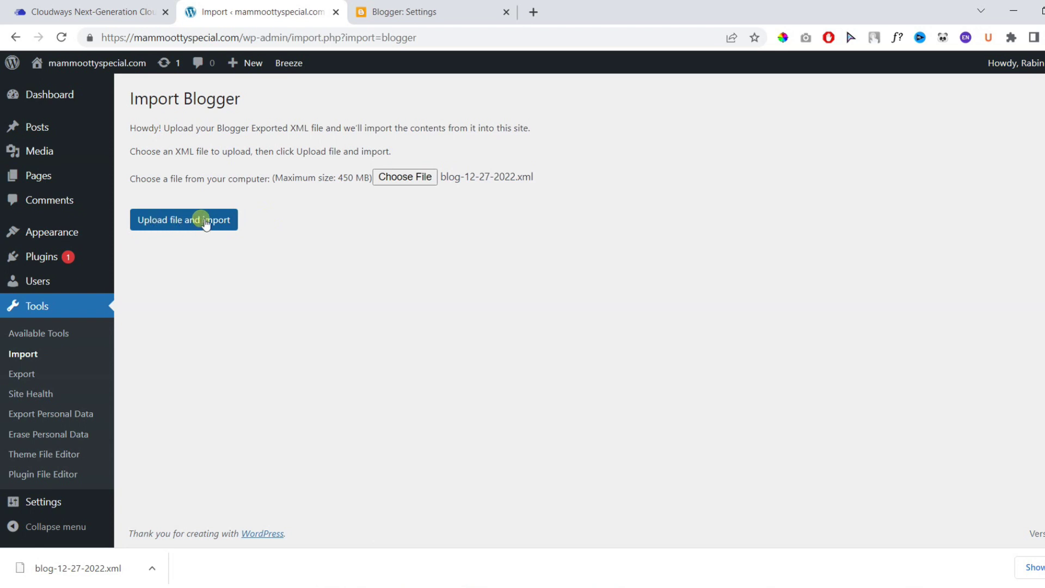
pyautogui.click(207, 221)
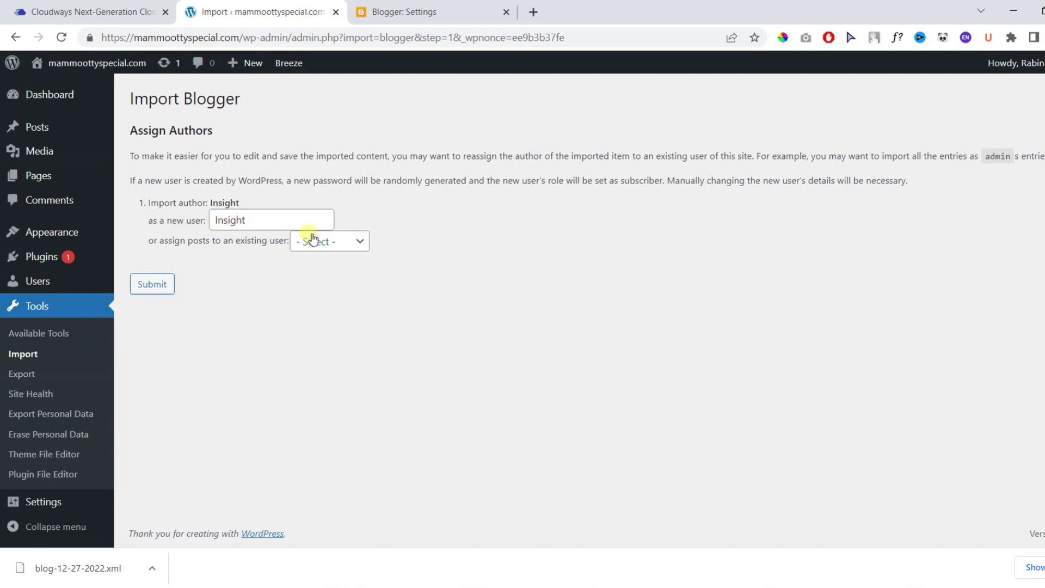
# Map the Insight author to the existing site user and submit the assignment.
pyautogui.click(329, 244)
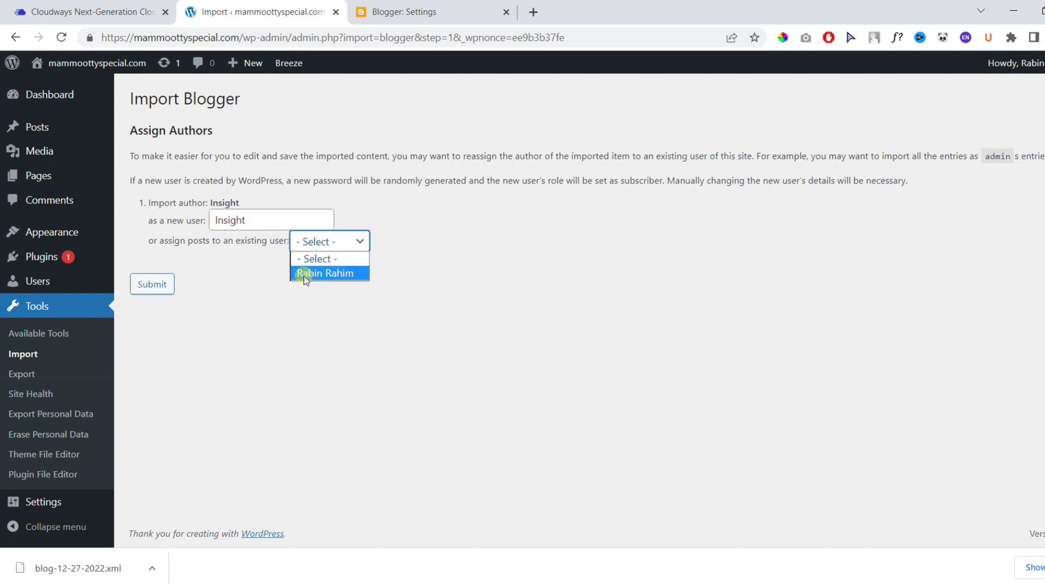
pyautogui.click(326, 273)
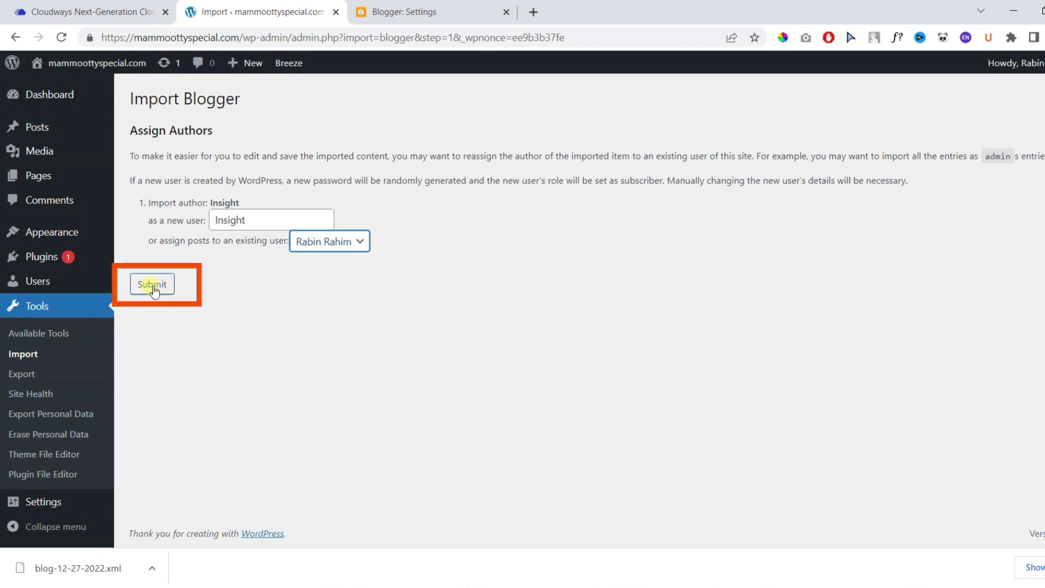
pyautogui.click(152, 289)
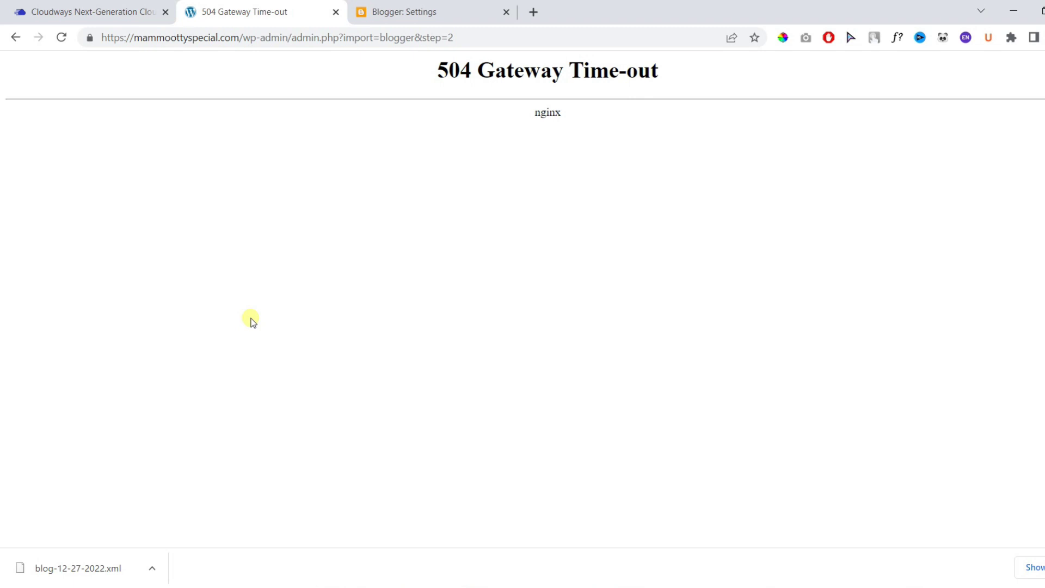
# Reload the timed-out page to reveal the importer's 'file does not exist' error.
pyautogui.press('F5')
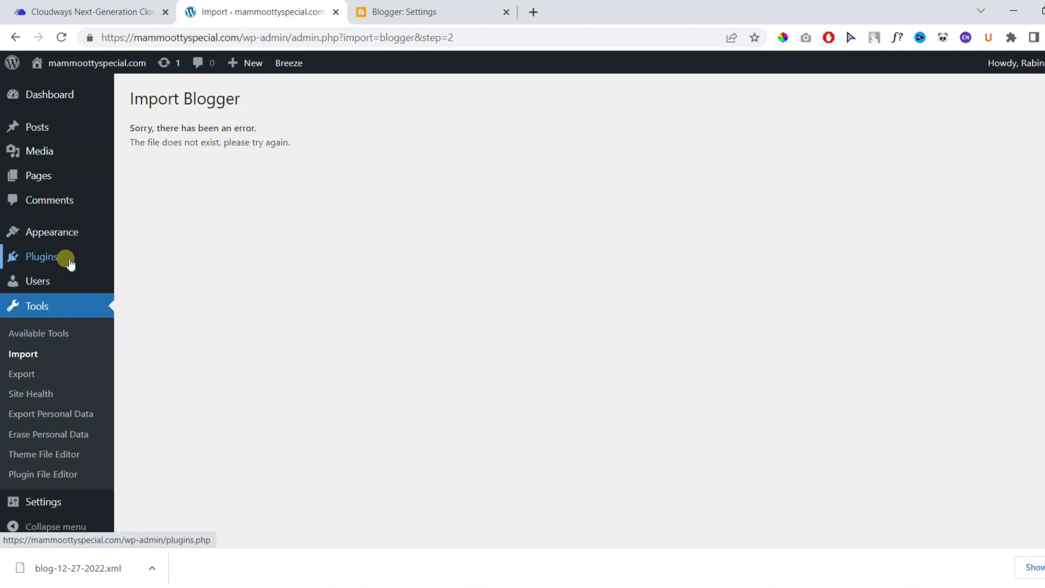
# Check the Media Library's 4 images, then navigate back to the Tools > Import page.
pyautogui.moveTo(42, 155)
pyautogui.click(152, 159)
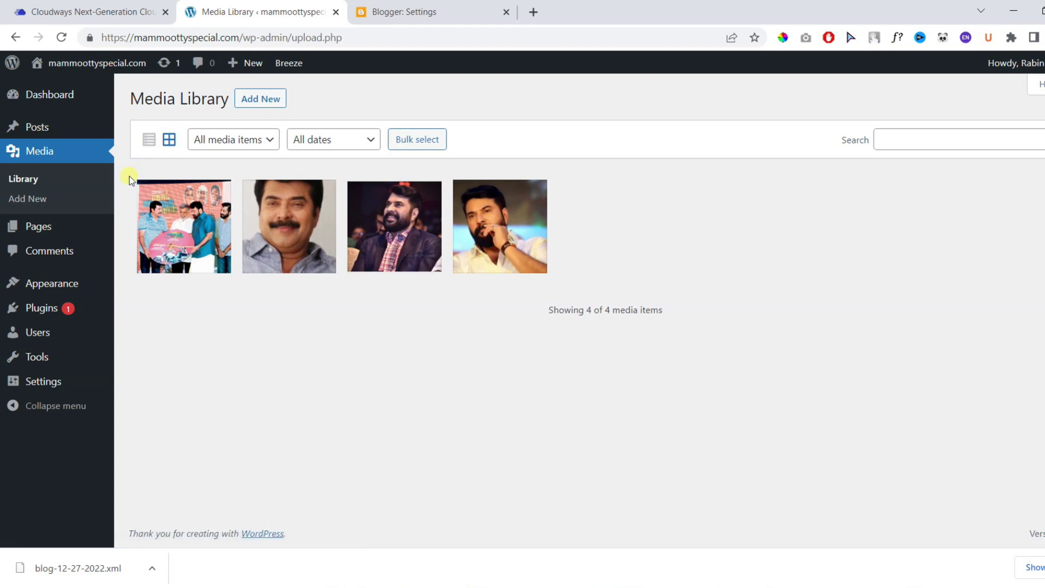
pyautogui.moveTo(77, 314)
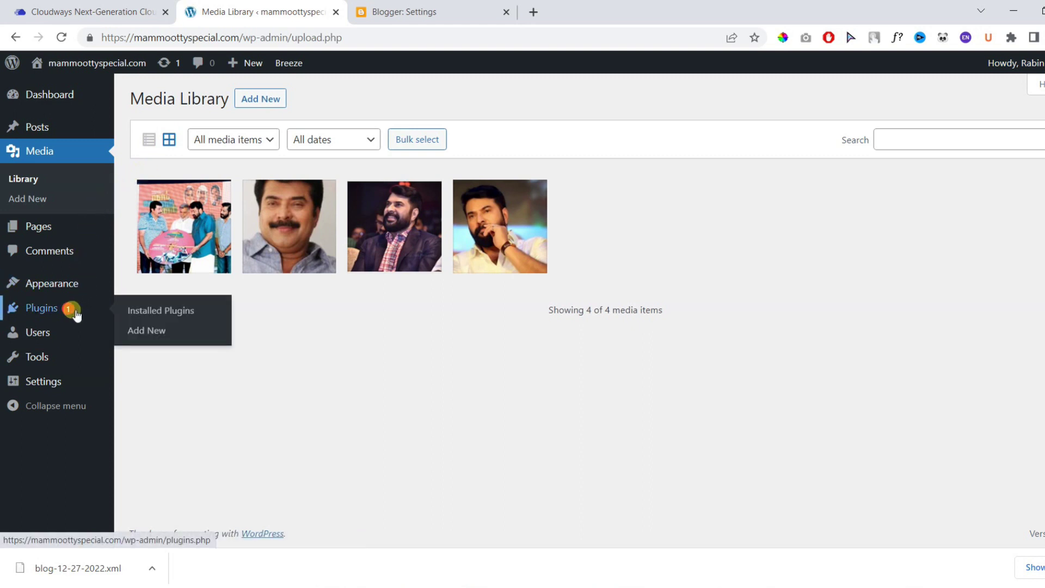
pyautogui.click(72, 305)
pyautogui.moveTo(52, 356)
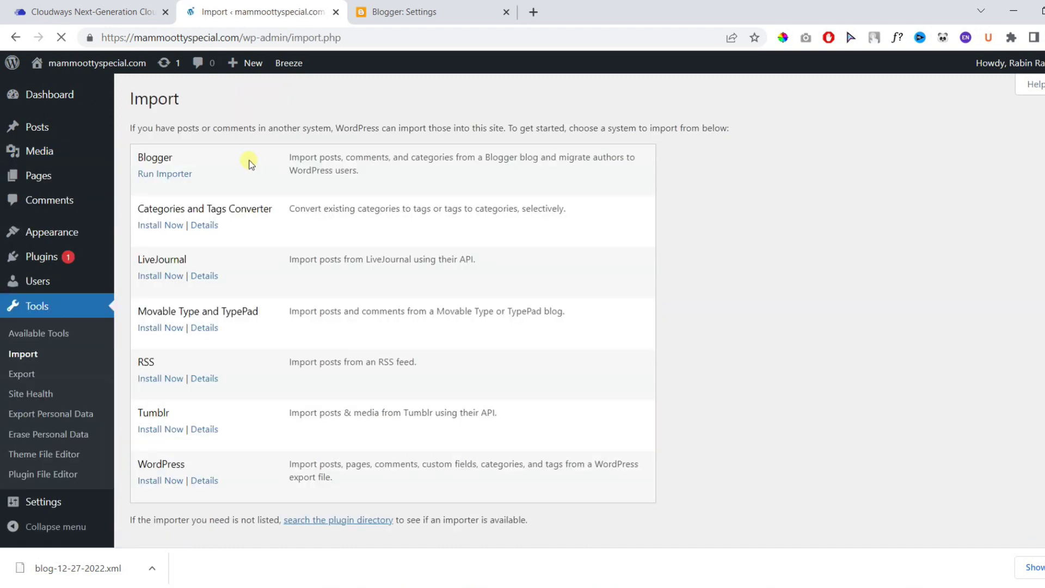
# Rerun the Blogger importer, uploading the dragged-in blog-12-27-2022.xml backup.
pyautogui.click(177, 175)
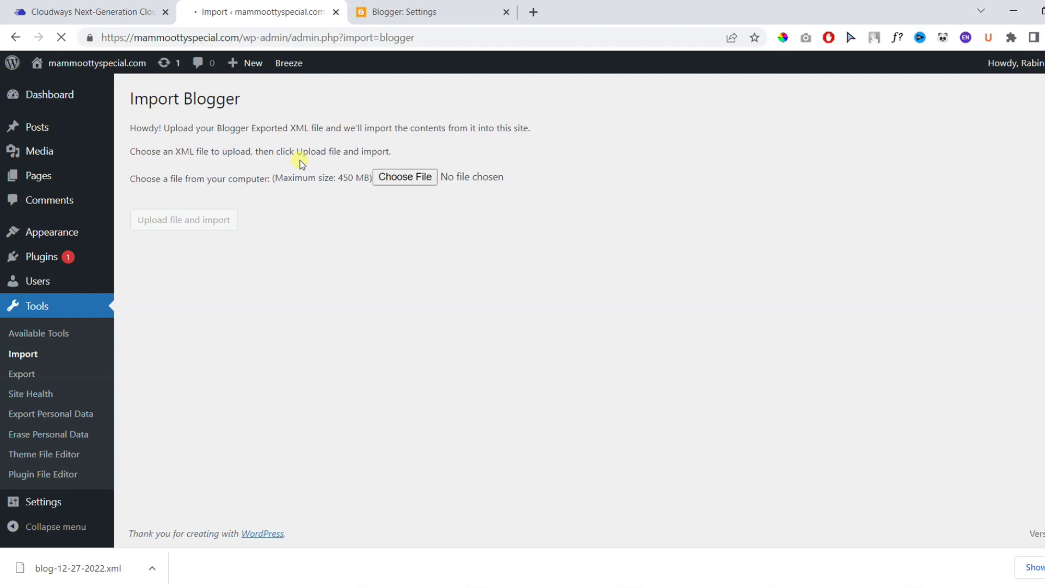
pyautogui.moveTo(23, 569); pyautogui.dragTo(440, 176)
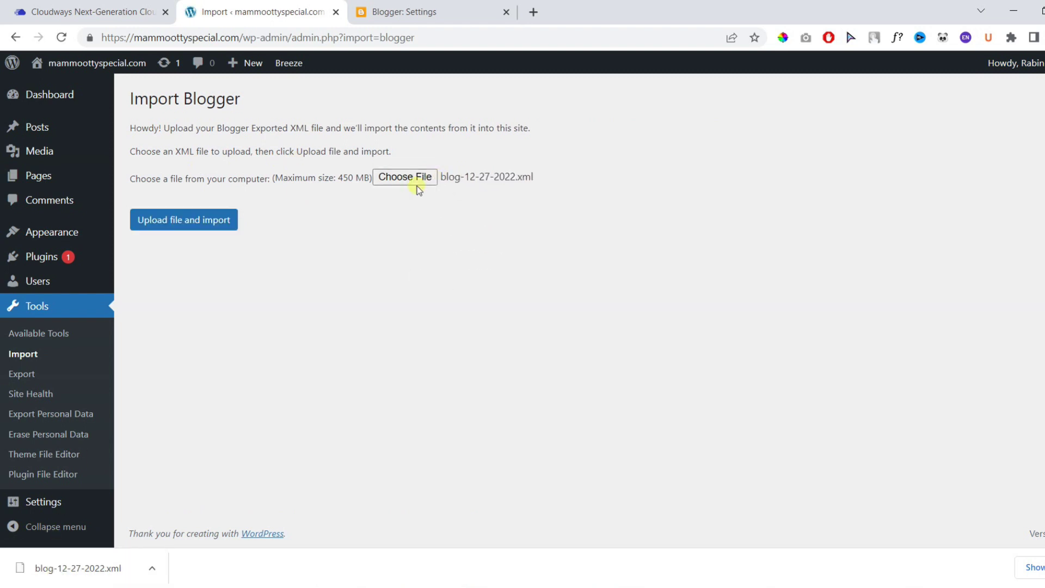
pyautogui.click(219, 221)
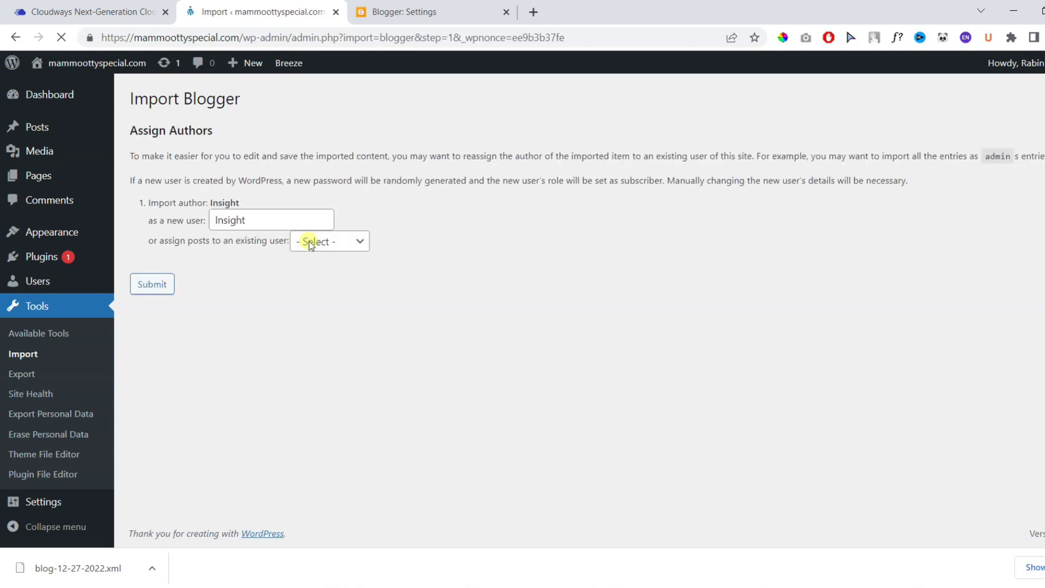
# Assign the Insight author's posts to the existing user and submit, finishing with 'All done. Have fun!'.
pyautogui.click(316, 240)
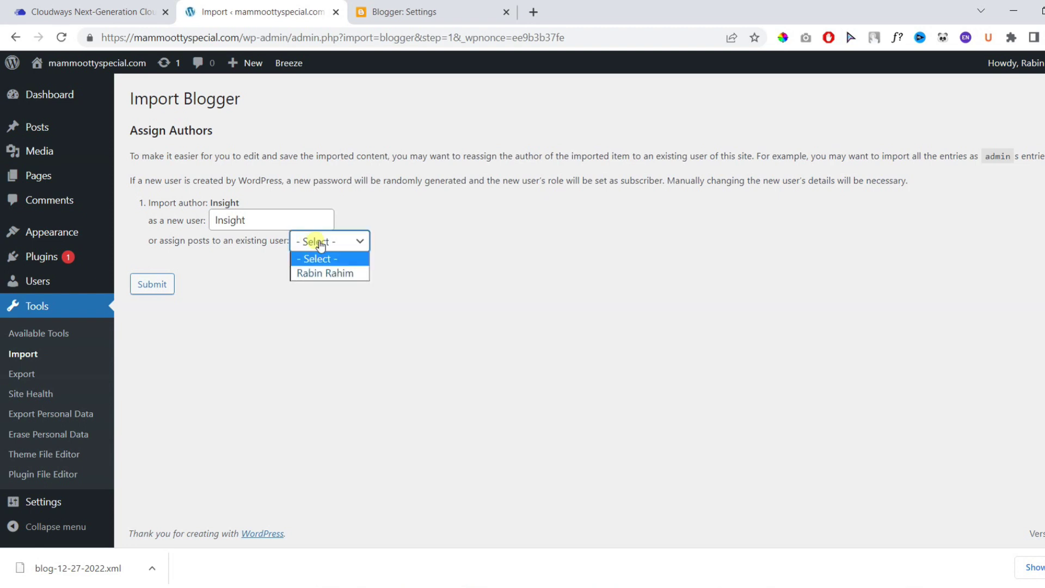
pyautogui.click(309, 273)
pyautogui.click(166, 284)
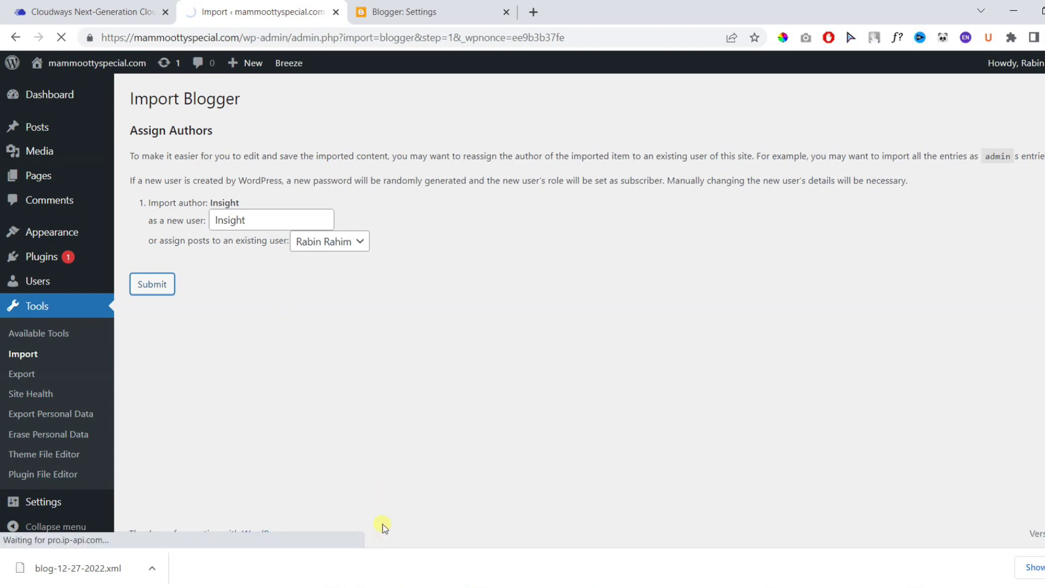
pyautogui.moveTo(756, 523)
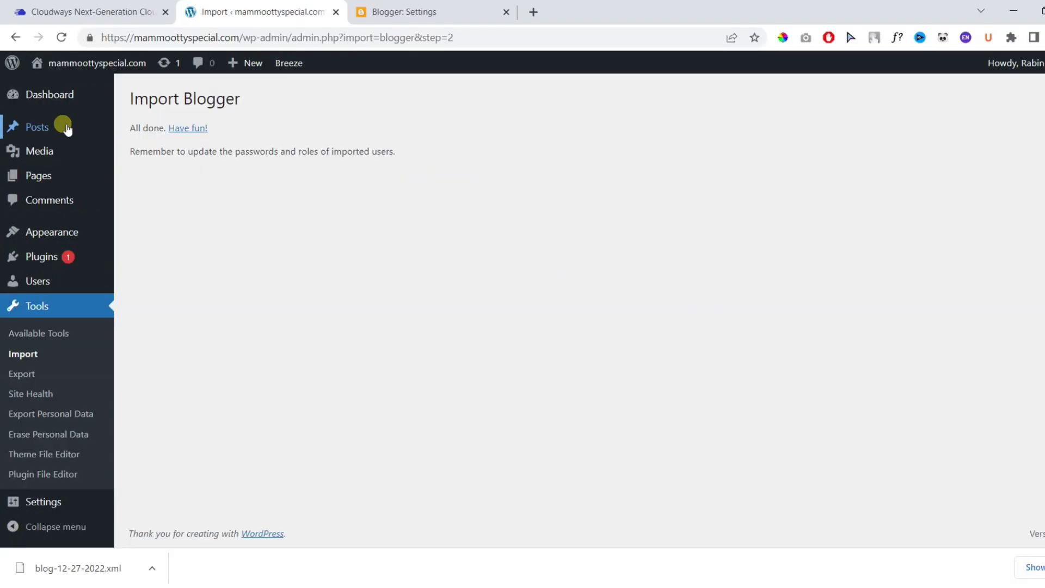
# View WordPress's All Posts list of 387 imported posts, then Blogger's posts list for comparison.
pyautogui.moveTo(158, 190)
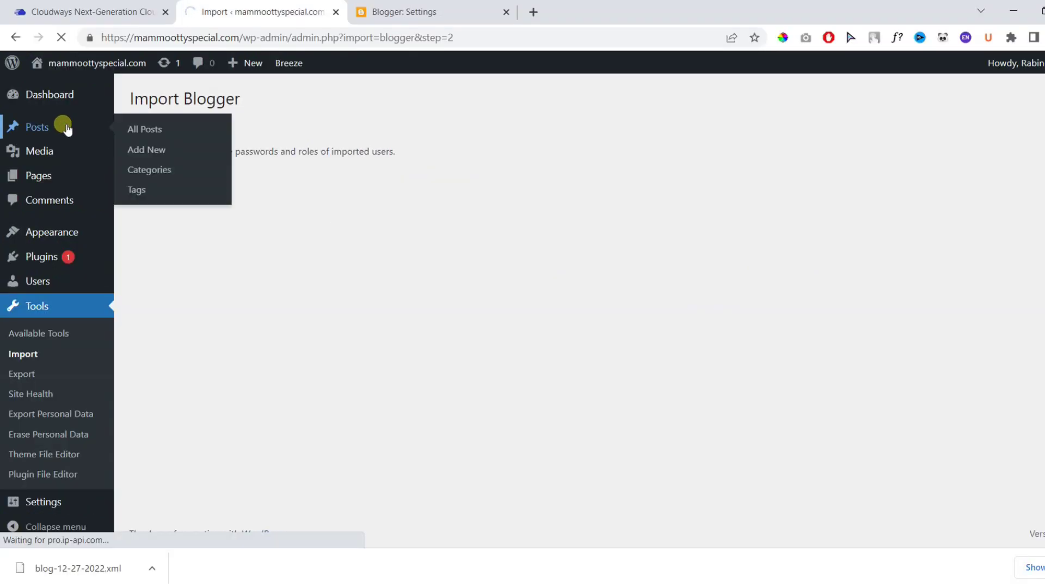
pyautogui.click(66, 128)
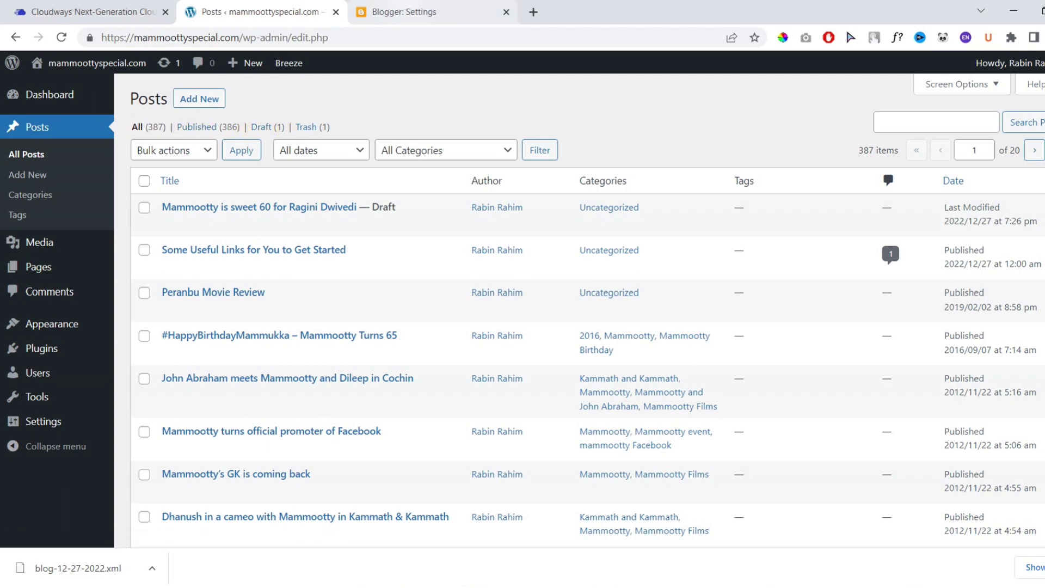
pyautogui.click(403, 11)
pyautogui.click(85, 219)
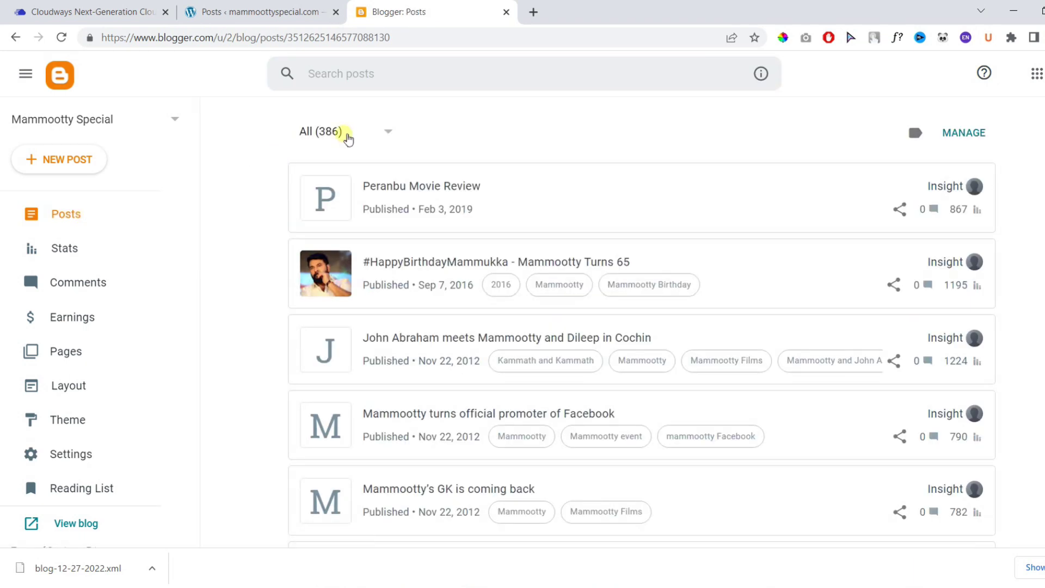
# Compare Blogger's post status counts against the WordPress posts list, then show WordPress's Comments page.
pyautogui.click(326, 133)
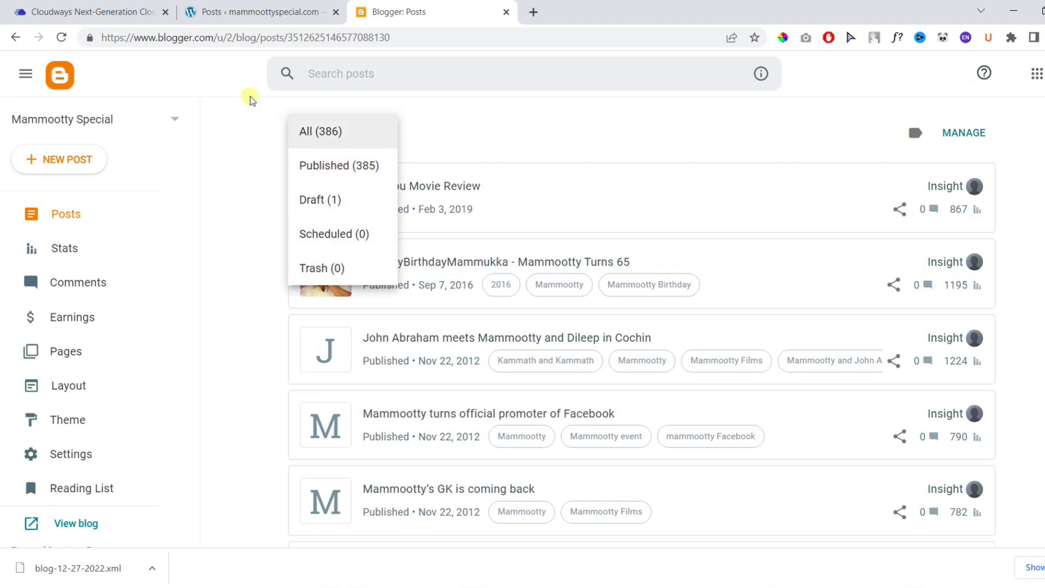
pyautogui.click(249, 11)
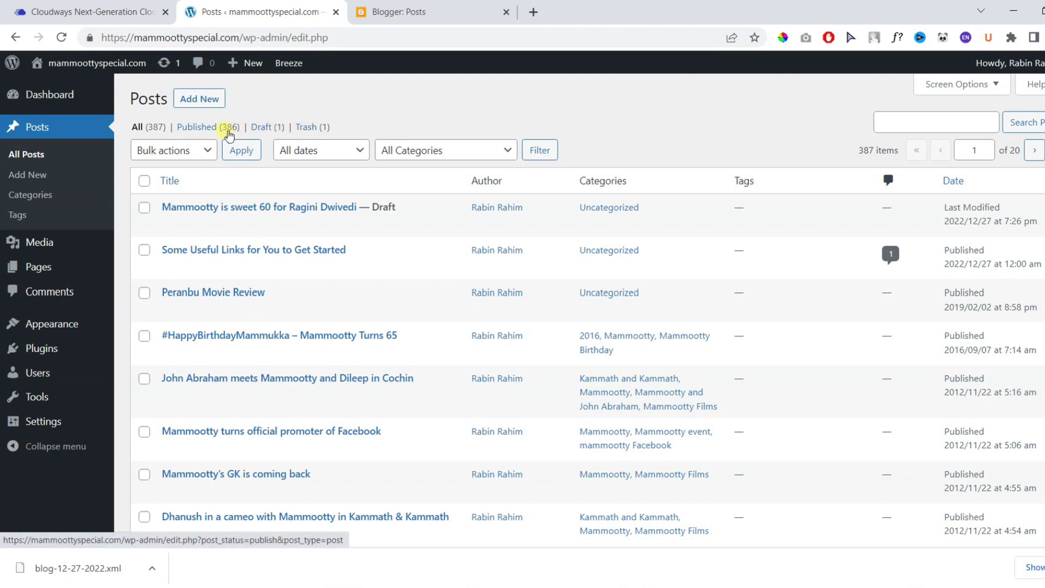
pyautogui.click(397, 11)
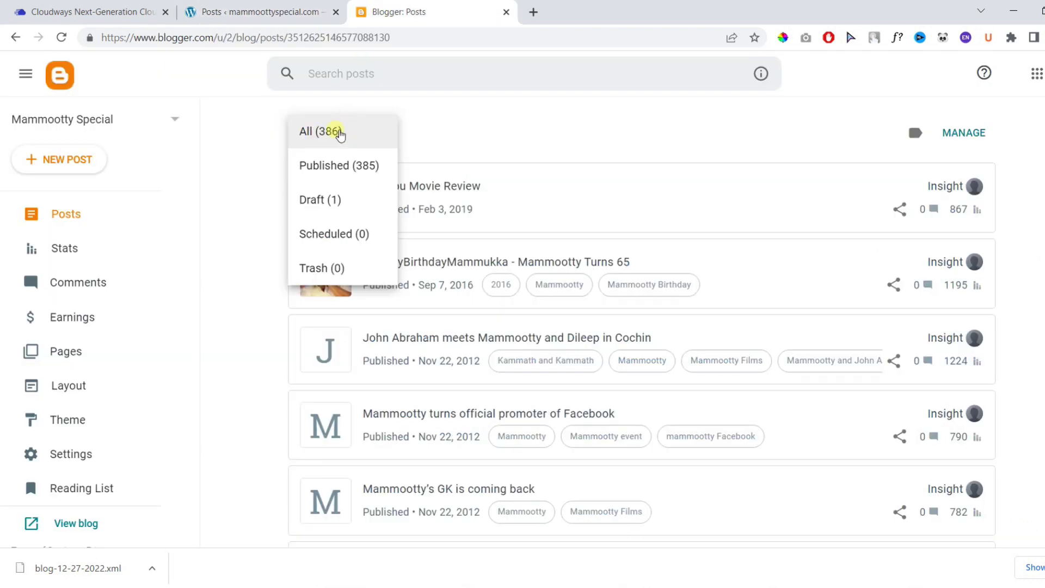
pyautogui.click(269, 119)
pyautogui.click(255, 12)
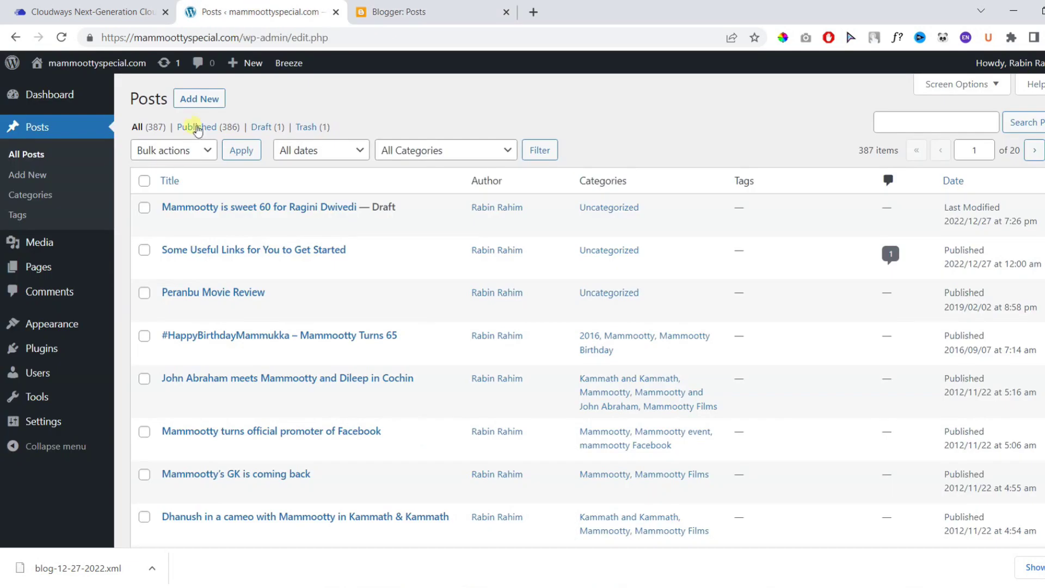
pyautogui.click(76, 296)
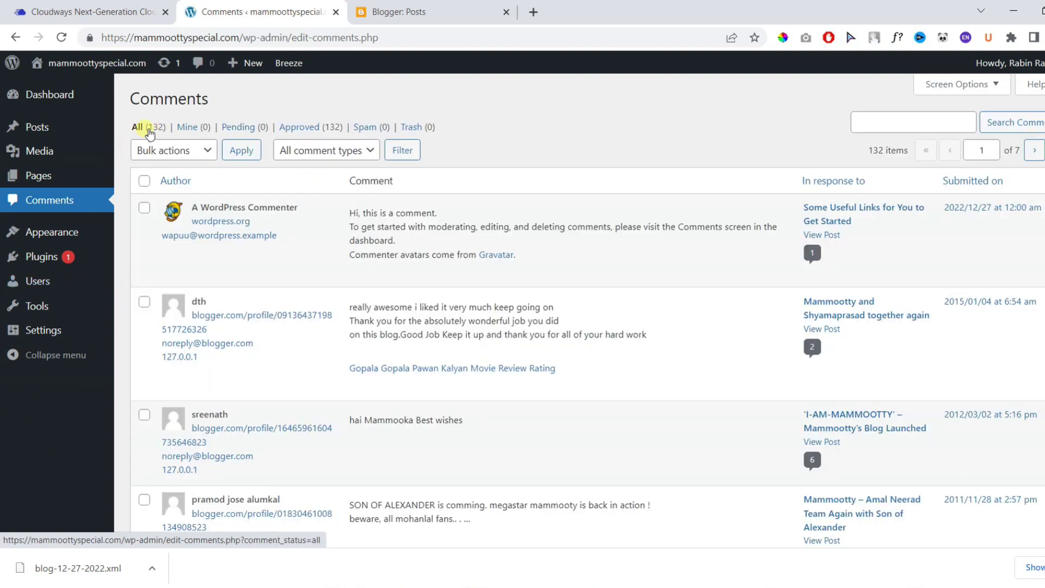
# Filter Blogger's comments to Published (131) and compare with WordPress's 132 approved comments.
pyautogui.click(394, 10)
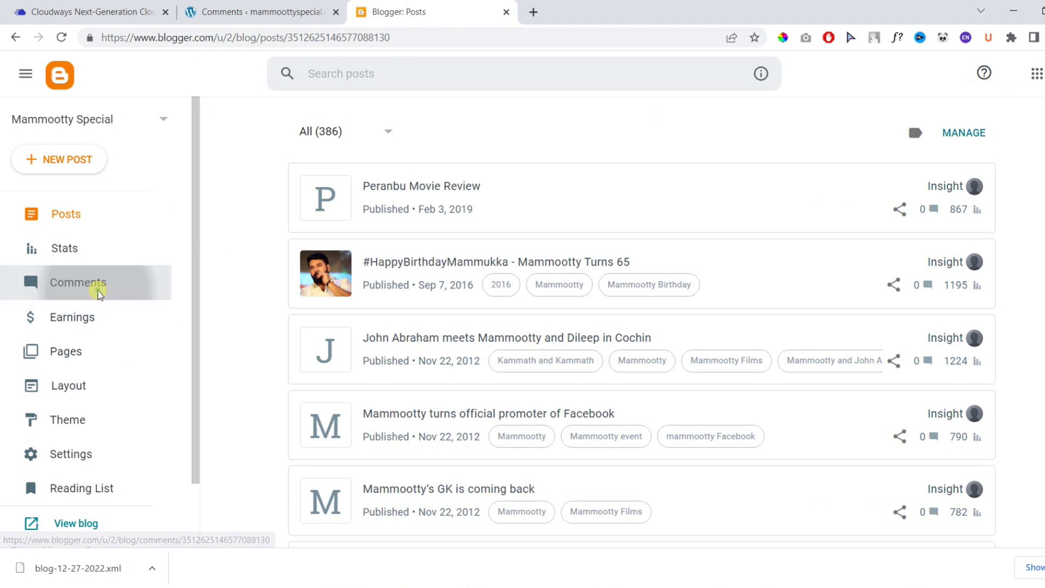
pyautogui.click(99, 293)
pyautogui.click(406, 129)
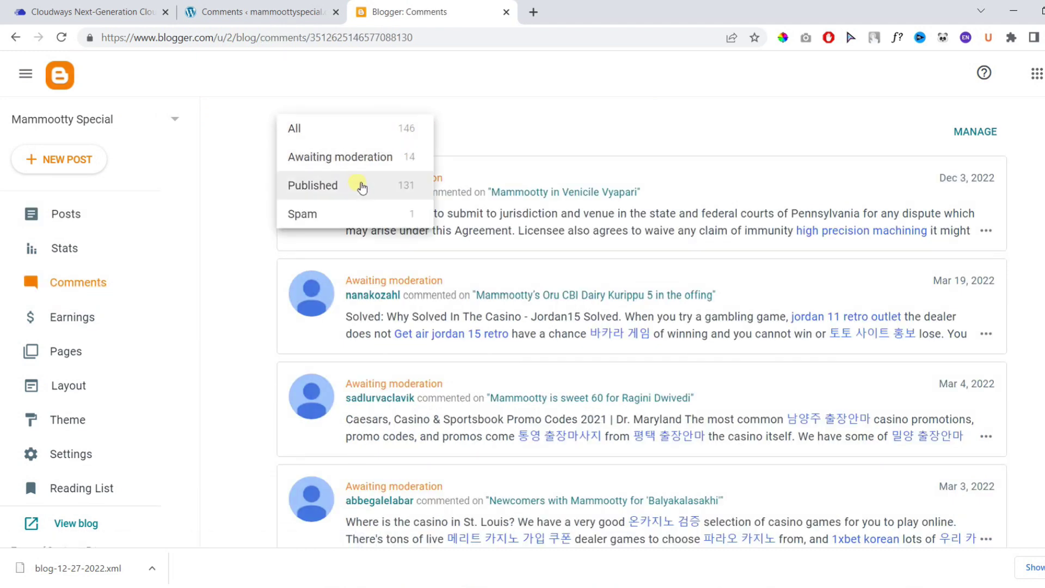
pyautogui.click(391, 186)
pyautogui.click(266, 5)
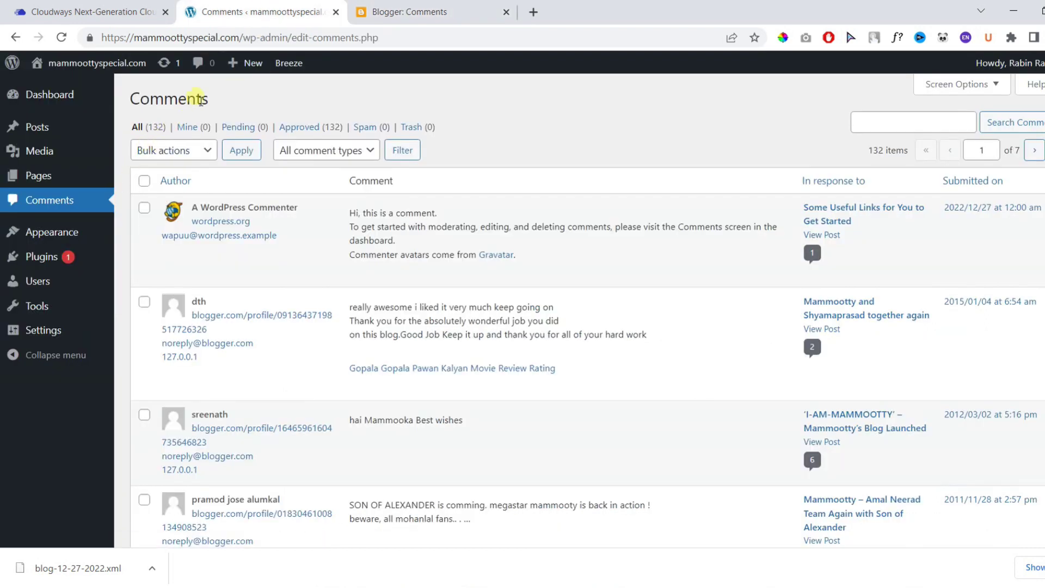
# From the WordPress Dashboard, open the live site in a new browser tab.
pyautogui.click(68, 95)
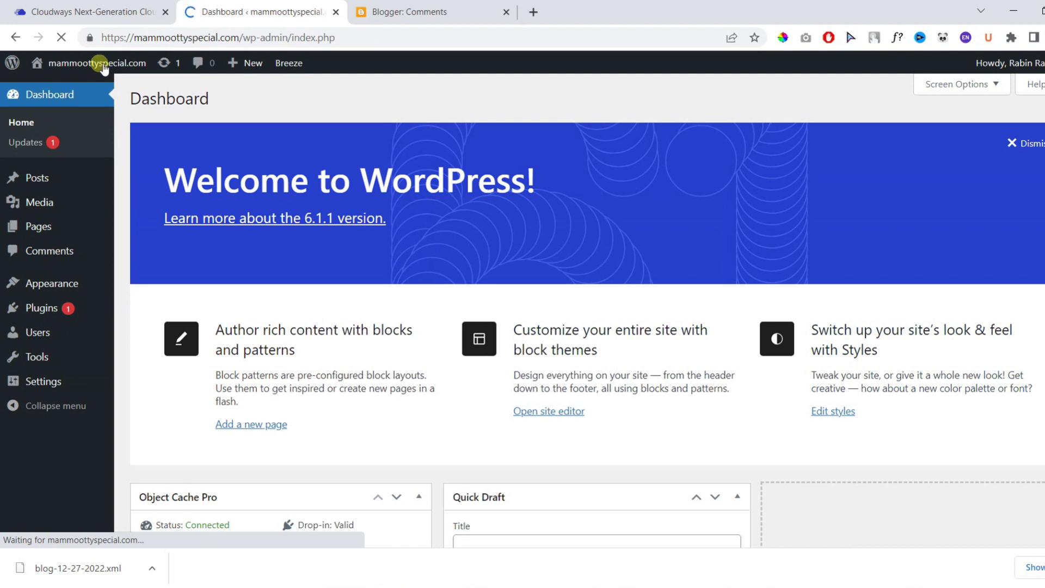
pyautogui.moveTo(110, 68)
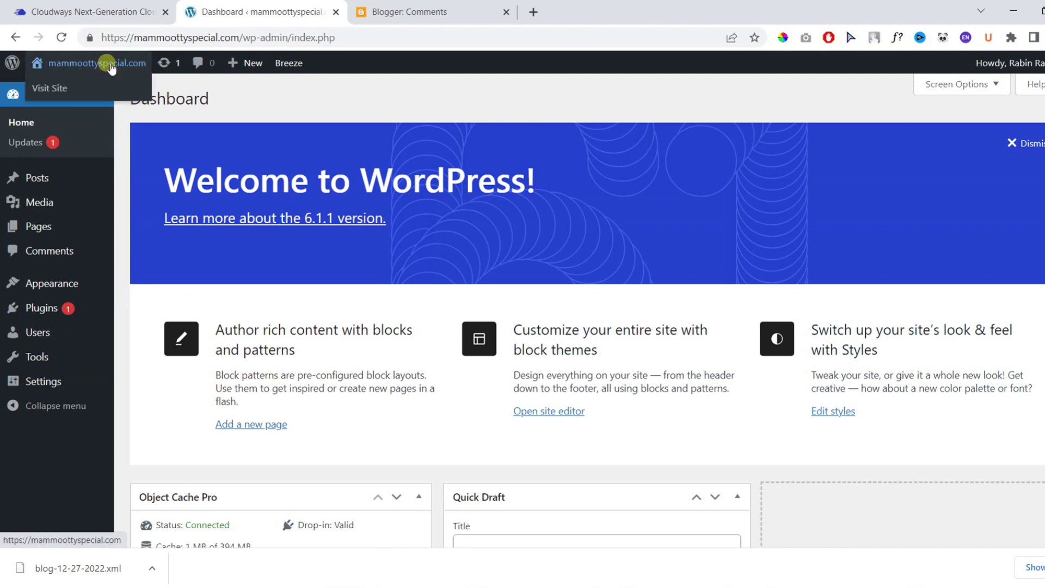
pyautogui.rightClick(80, 88)
pyautogui.click(106, 99)
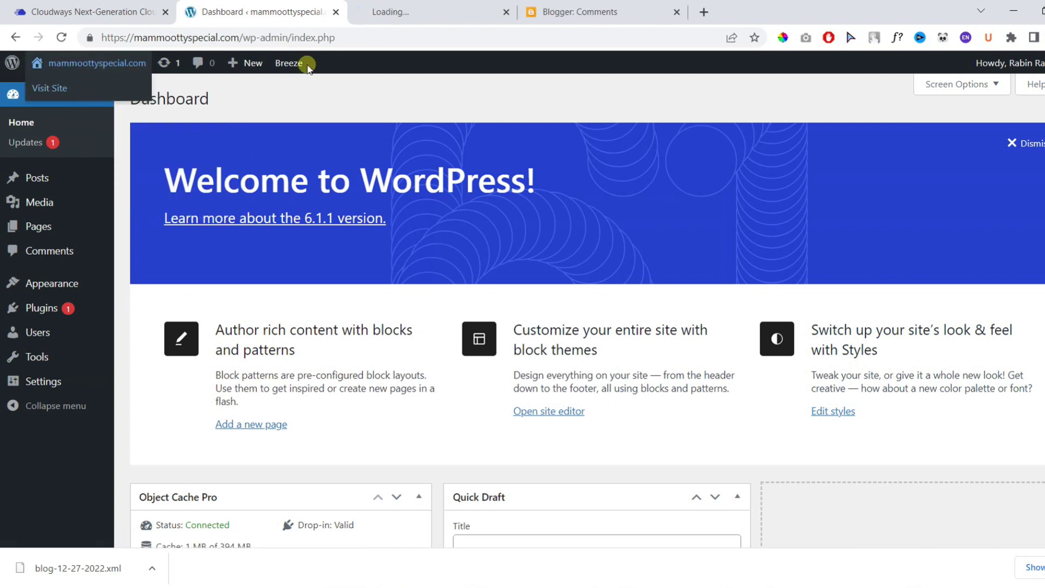
pyautogui.click(378, 11)
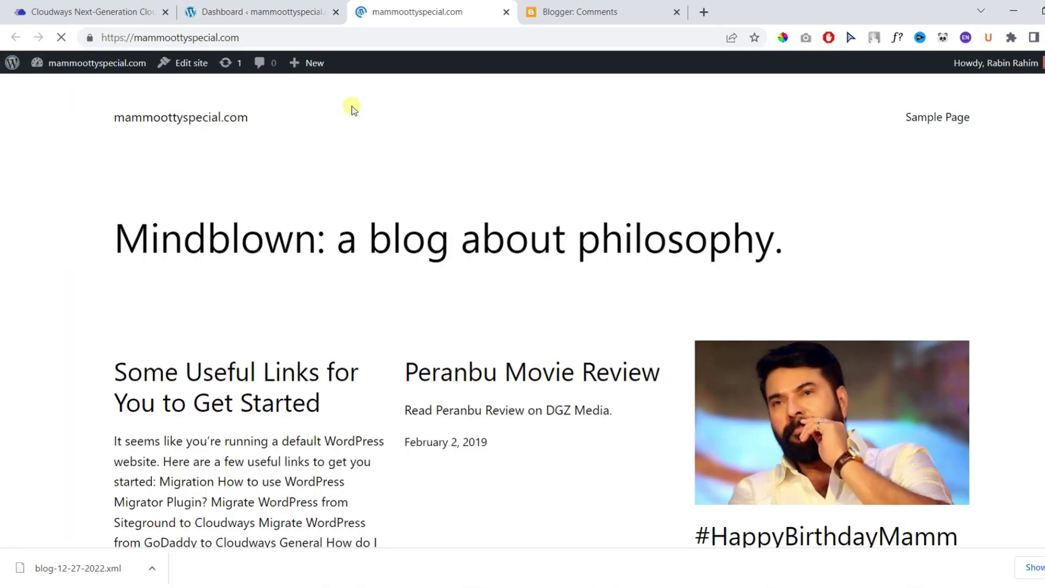
# Browse the imported 2012 Cochin post on the live site, then close the site tab.
pyautogui.scroll(-15, 351, 106)
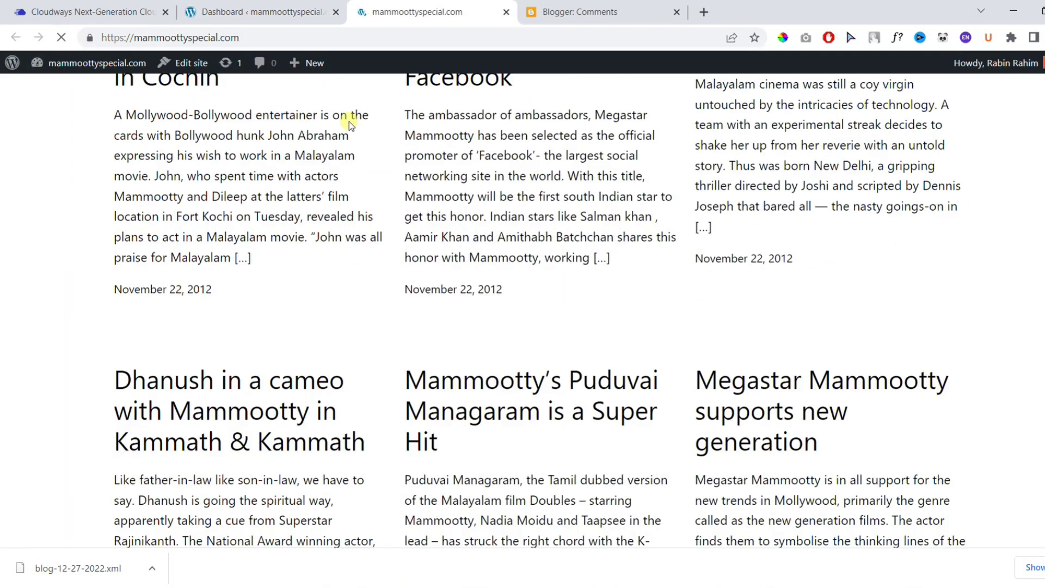
pyautogui.scroll(-12, 348, 122)
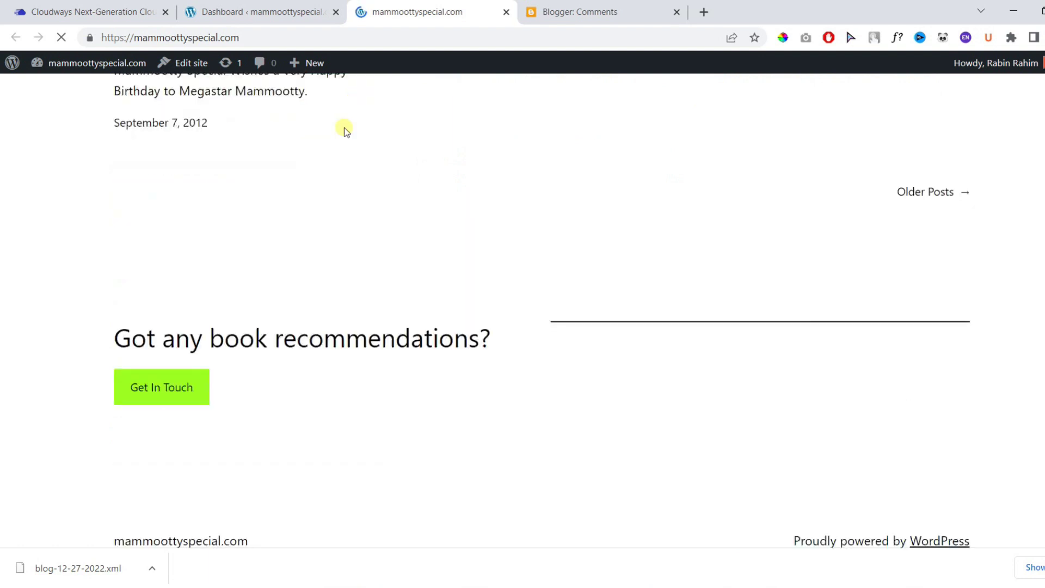
pyautogui.scroll(10, 344, 129)
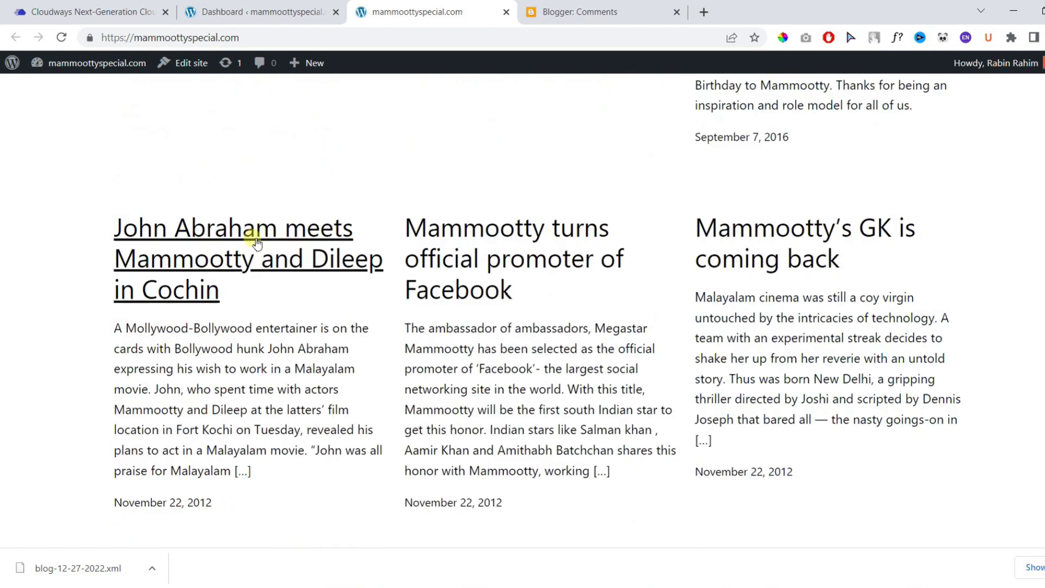
pyautogui.click(256, 239)
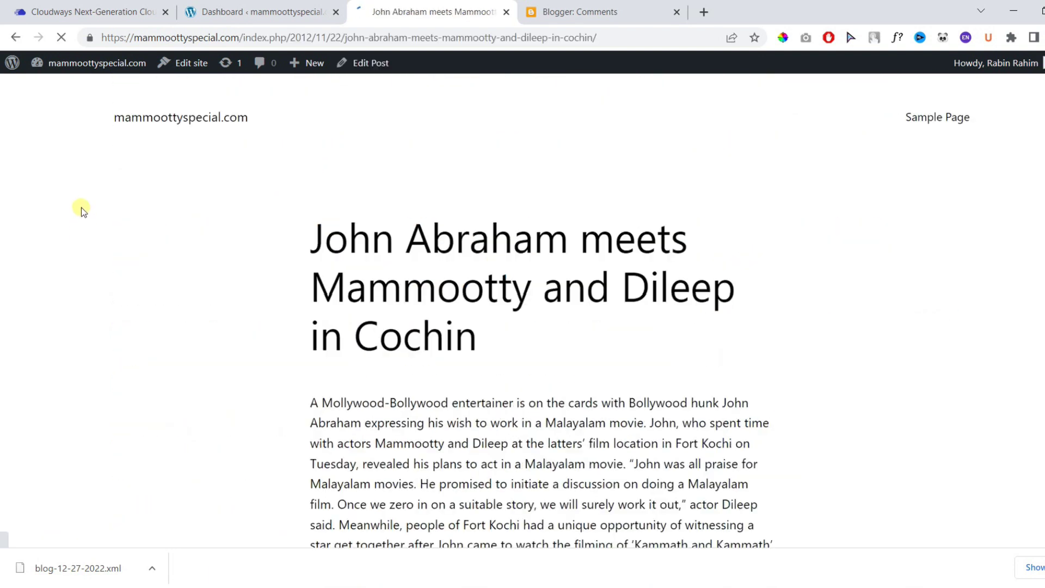
pyautogui.scroll(-15, 102, 202)
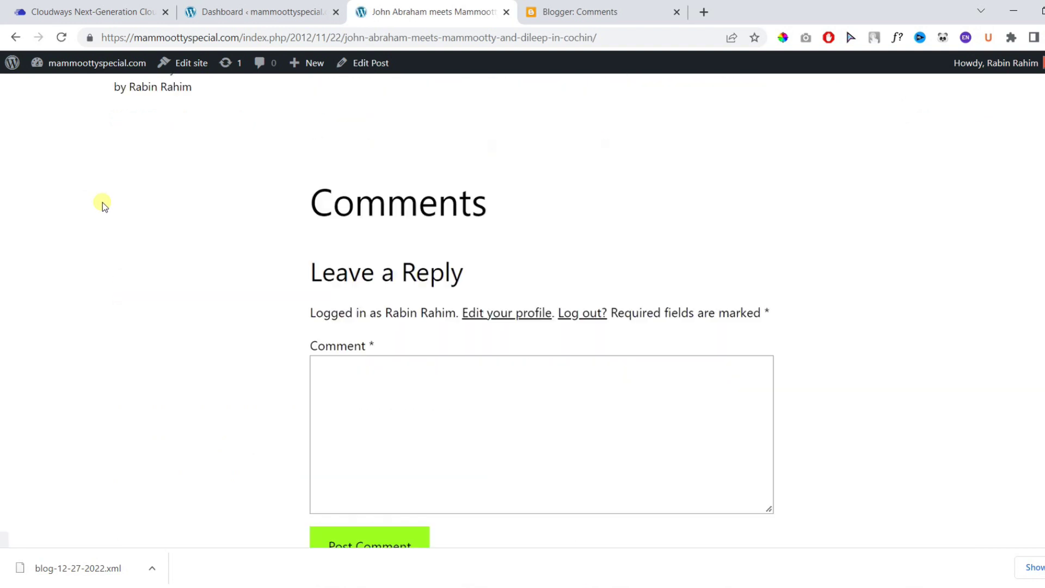
pyautogui.scroll(15, 102, 201)
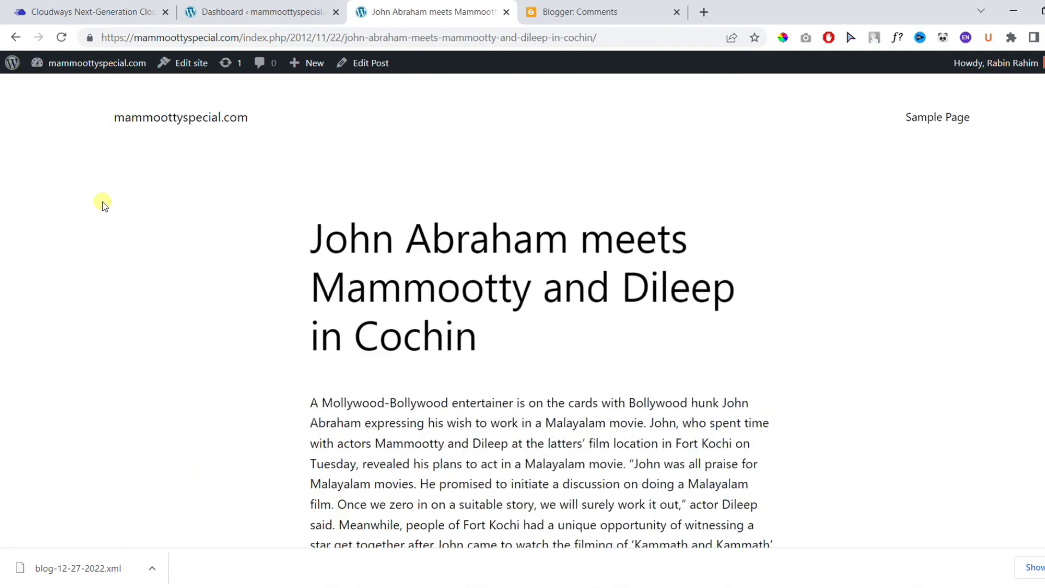
pyautogui.click(219, 119)
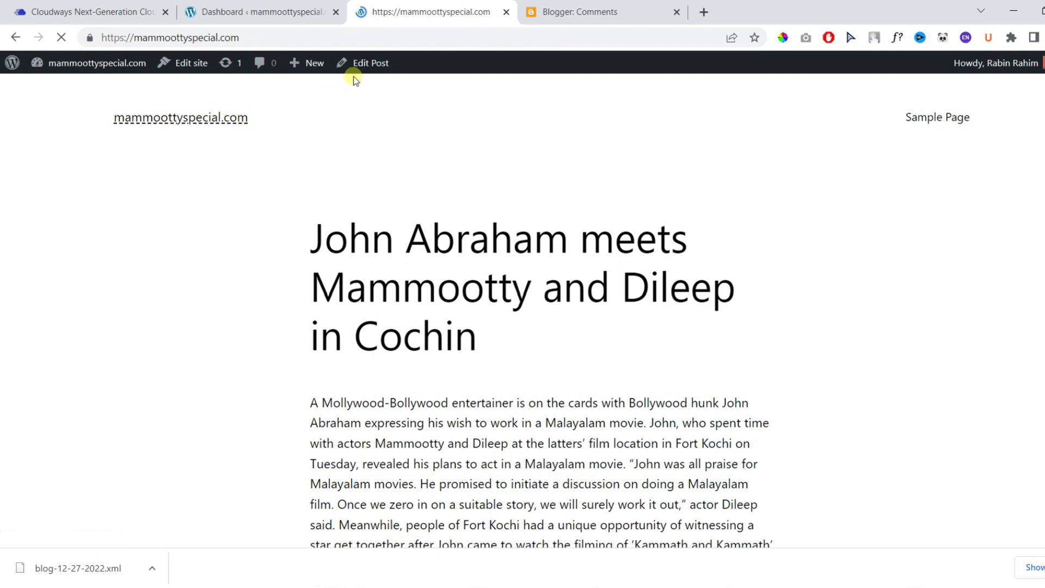
pyautogui.click(287, 5)
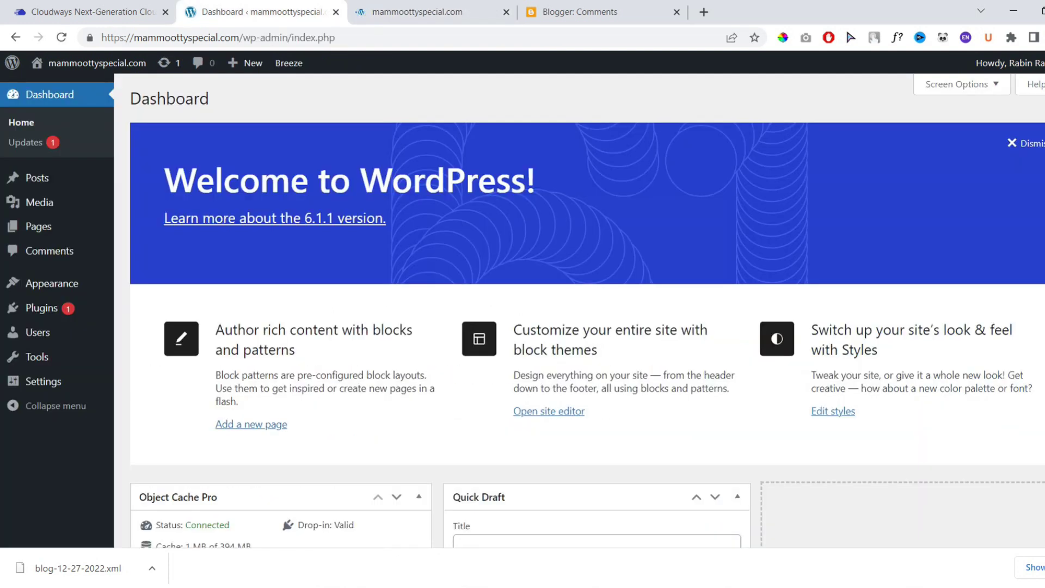
pyautogui.click(505, 13)
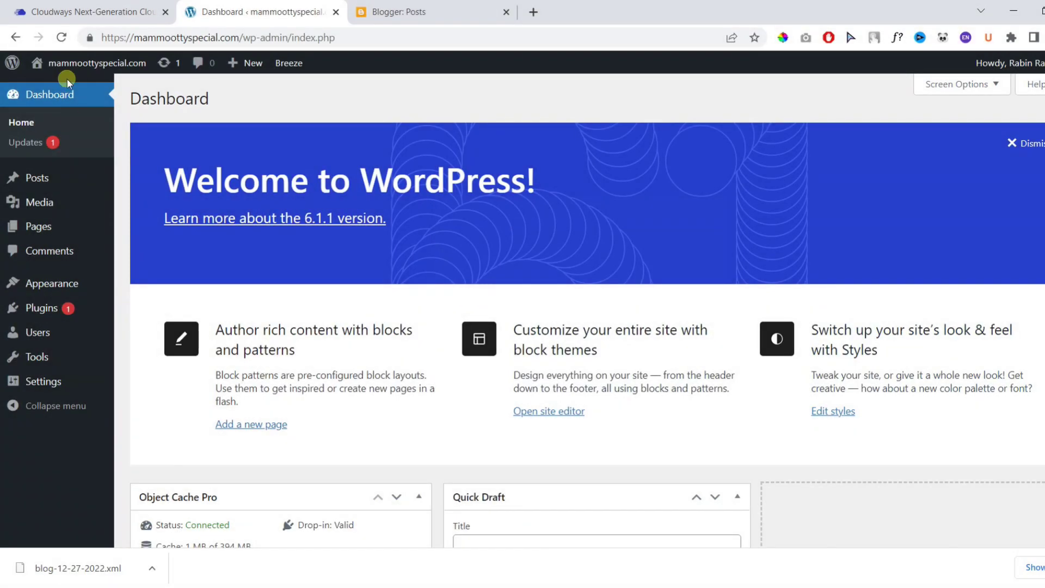
# Open the live WordPress site in a new tab and view the 'Some Useful Links for You to Get Started' post.
pyautogui.moveTo(70, 68)
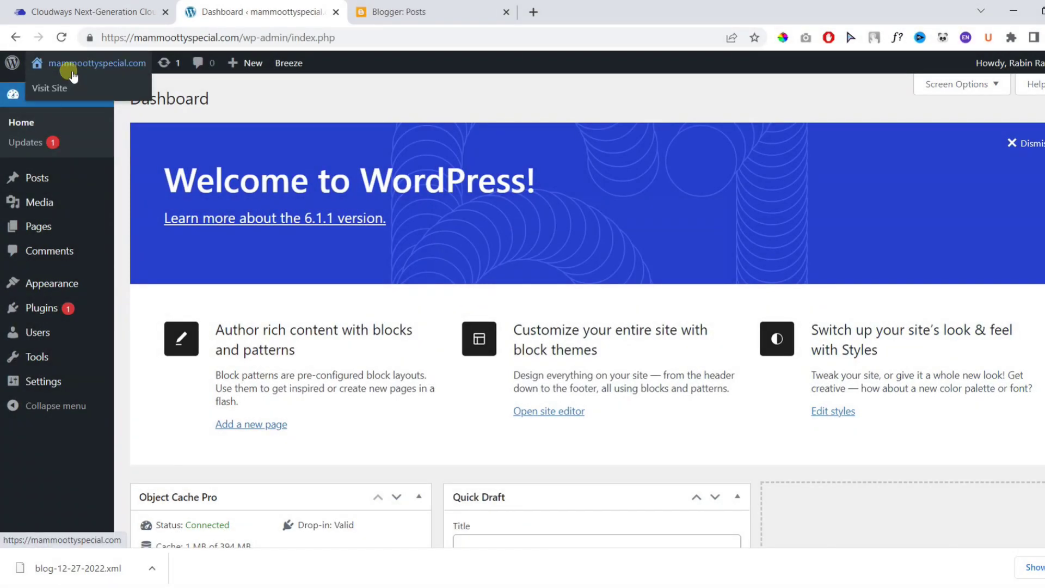
pyautogui.rightClick(61, 96)
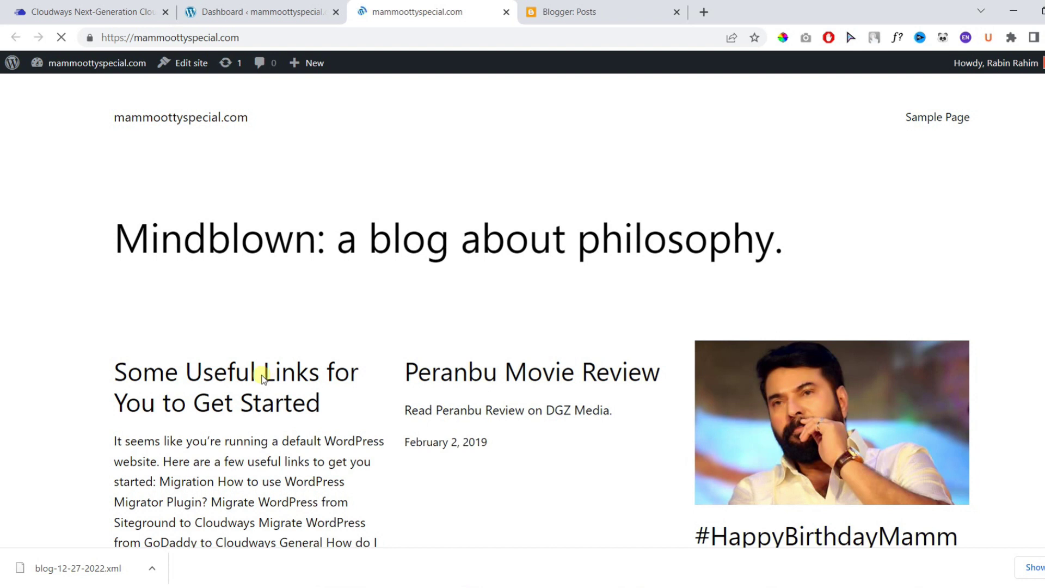
pyautogui.click(298, 391)
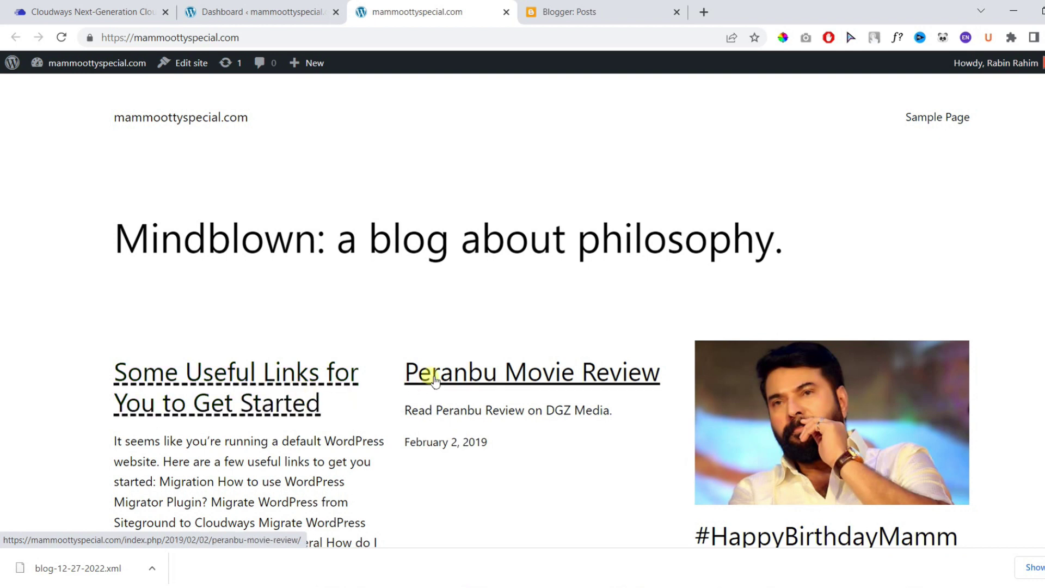
pyautogui.click(303, 390)
pyautogui.scroll(-5, 301, 377)
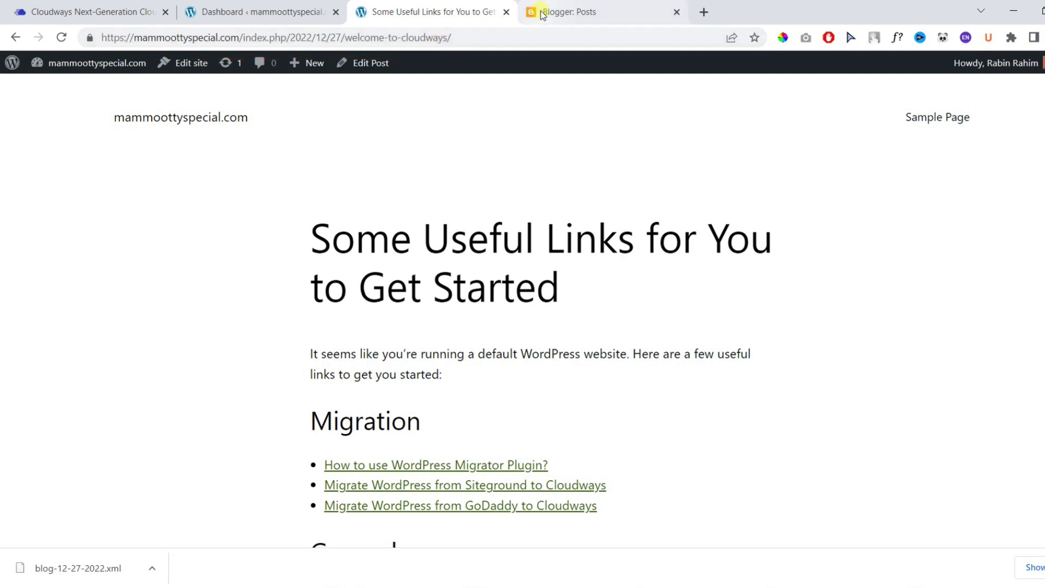
# In the admin's Settings > Permalinks, switch the permalink option to Custom Structure.
pyautogui.click(261, 11)
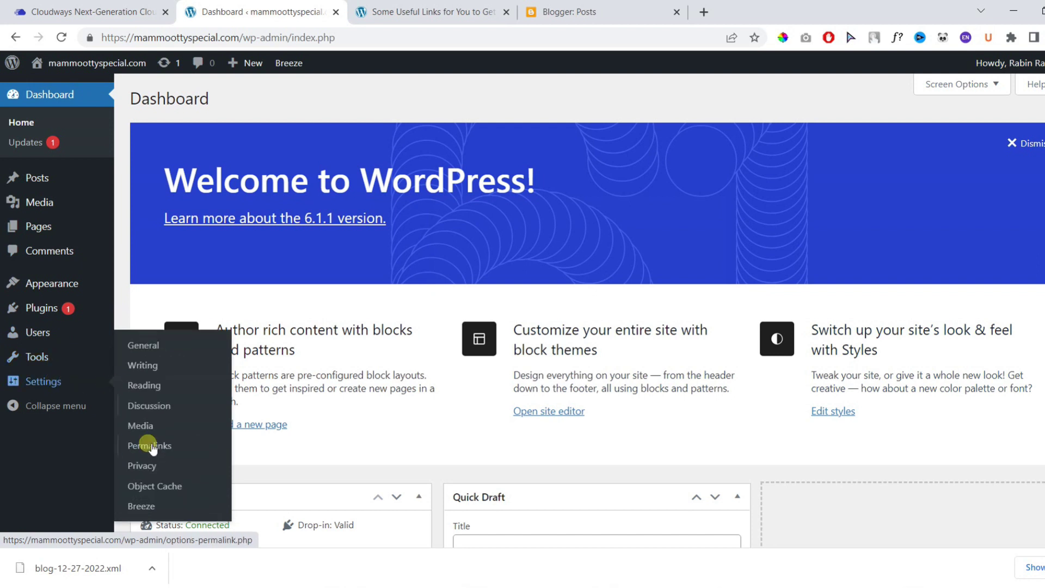
pyautogui.click(145, 379)
pyautogui.scroll(-3, 171, 431)
pyautogui.click(293, 282)
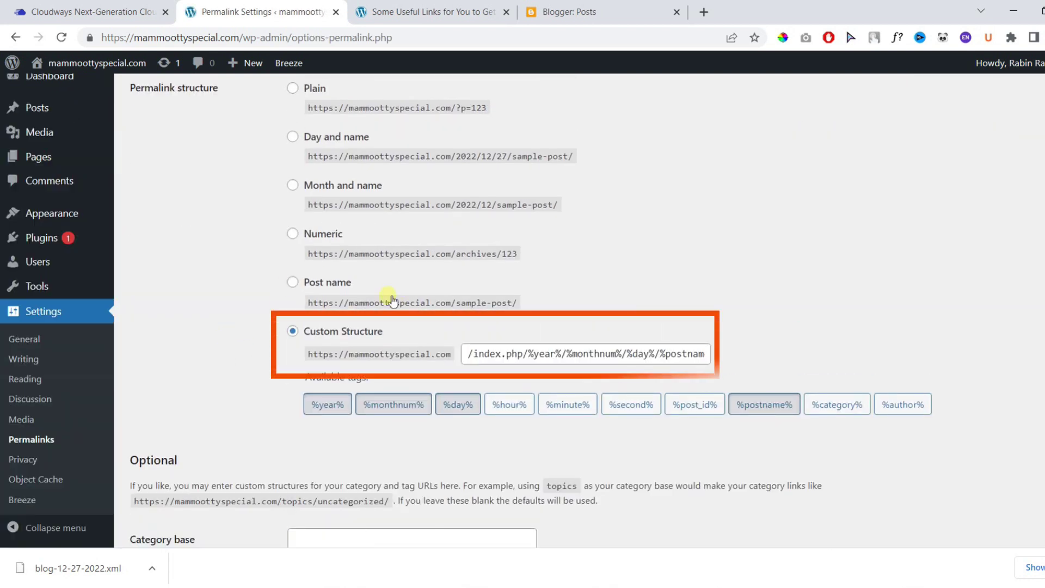
pyautogui.click(293, 333)
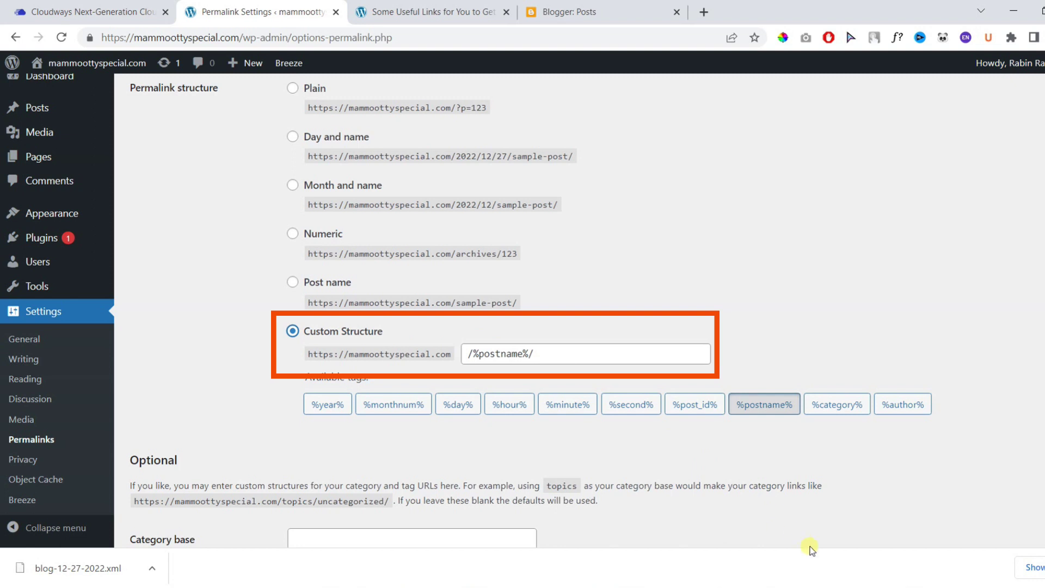
# Copy /%year%/%monthnum%/%postname%.html from Notepad into Custom Structure and save the changes.
pyautogui.click(809, 585)
pyautogui.moveTo(539, 165); pyautogui.dragTo(343, 165)
pyautogui.hotkey('ctrl', 'c')
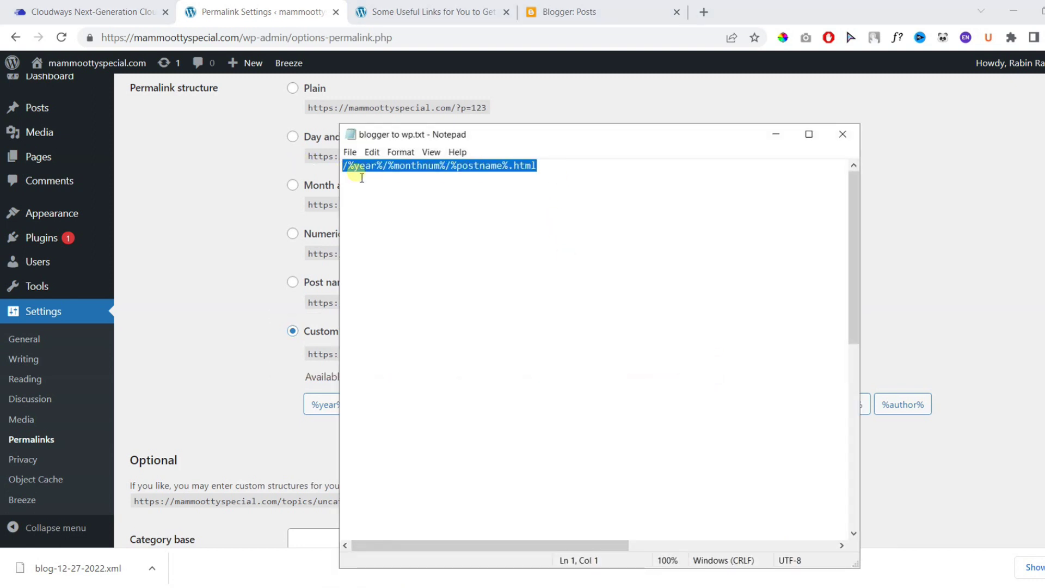
pyautogui.click(912, 259)
pyautogui.moveTo(614, 354); pyautogui.dragTo(397, 359)
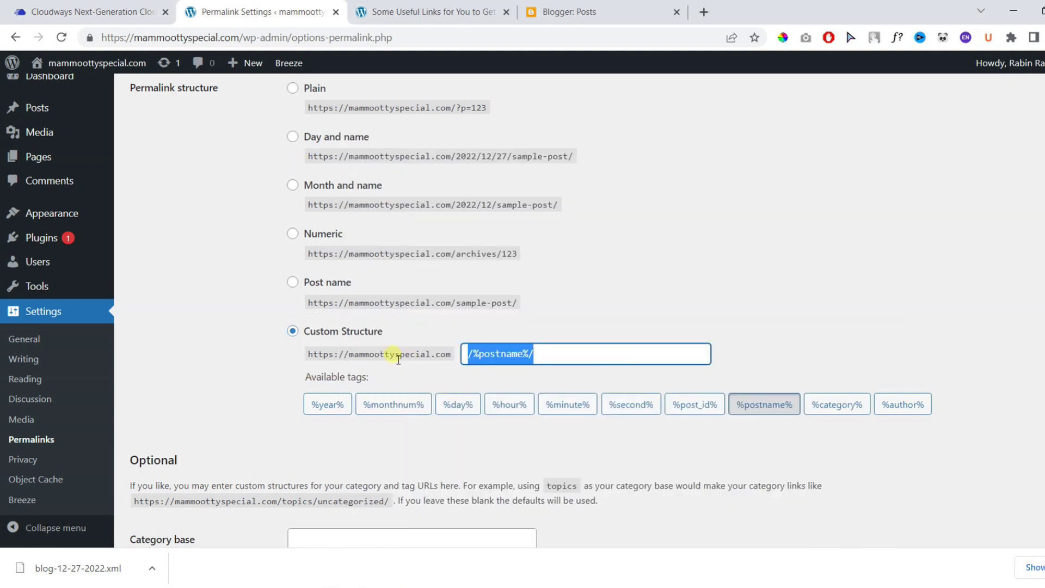
pyautogui.hotkey('ctrl', 'v')
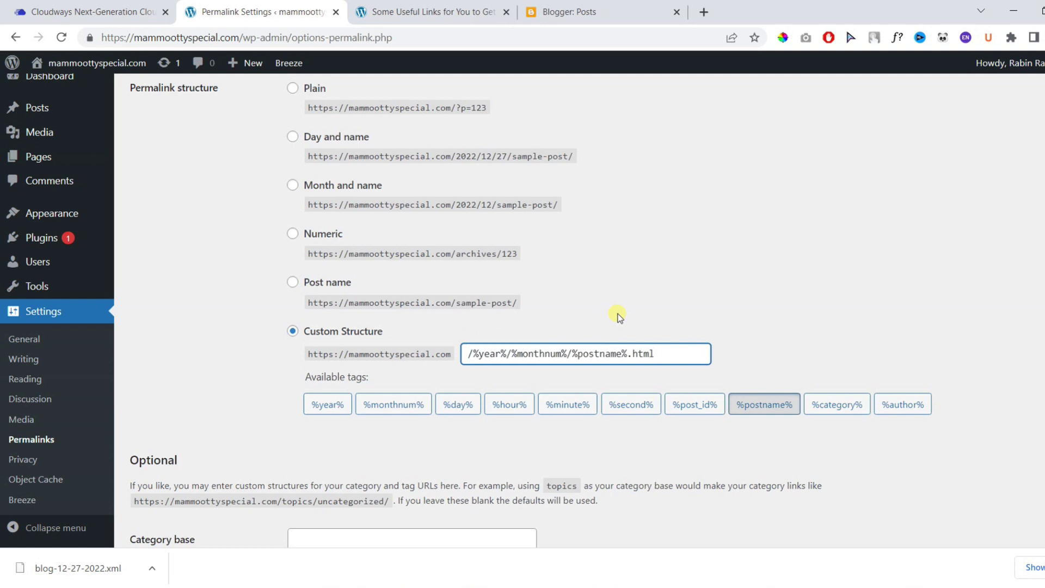
pyautogui.scroll(-3, 632, 312)
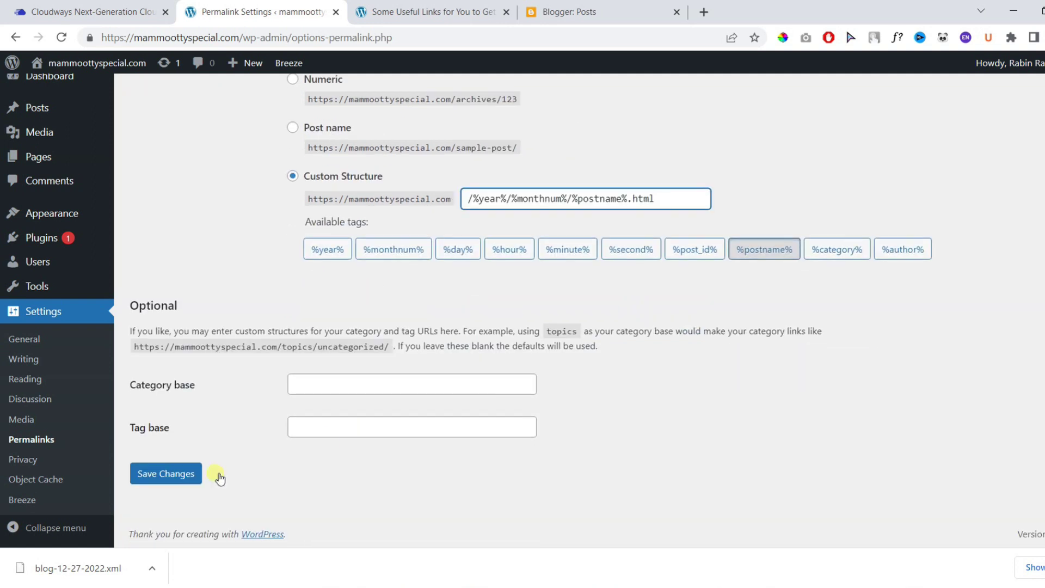
pyautogui.click(166, 484)
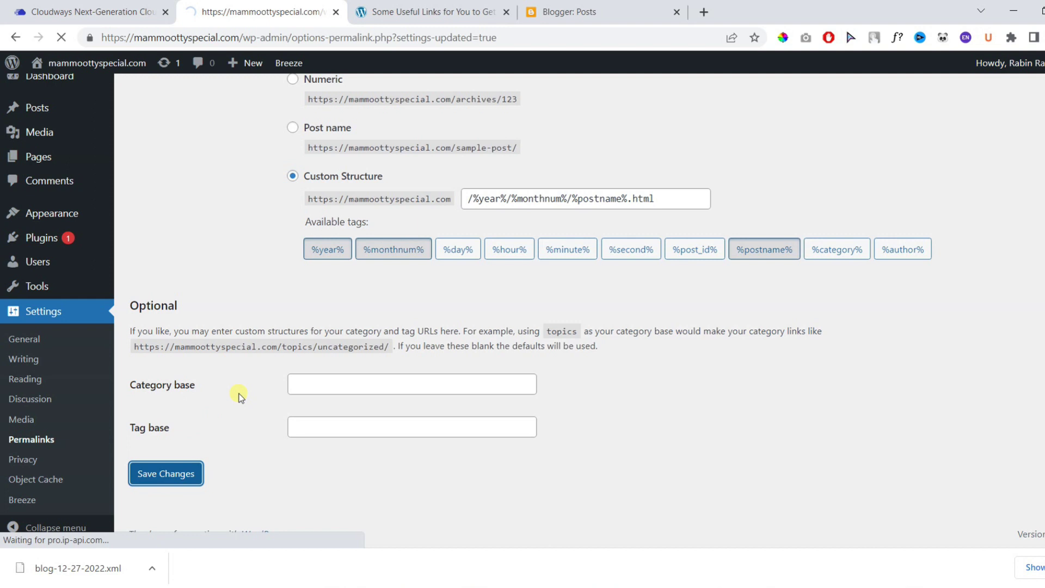
pyautogui.scroll(-5, 569, 257)
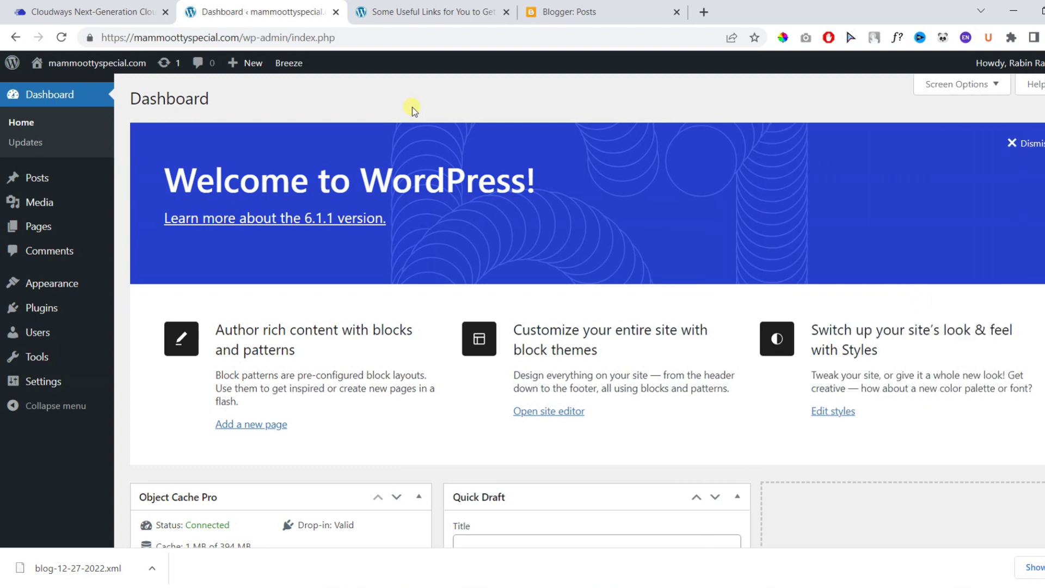
# Search Add New Plugins for 'Blogger to WordPress Redirection'.
pyautogui.moveTo(103, 303)
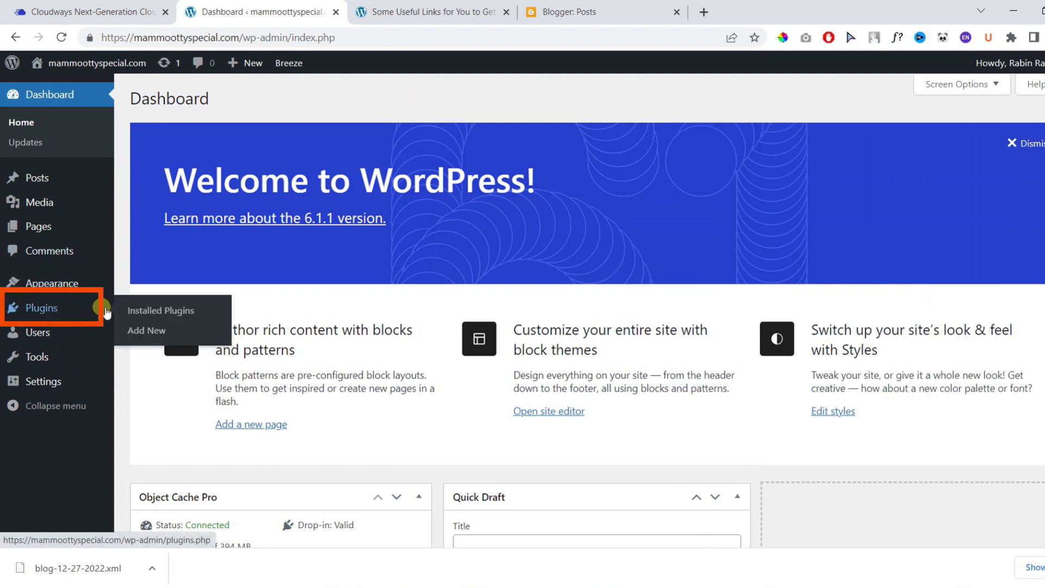
pyautogui.click(143, 330)
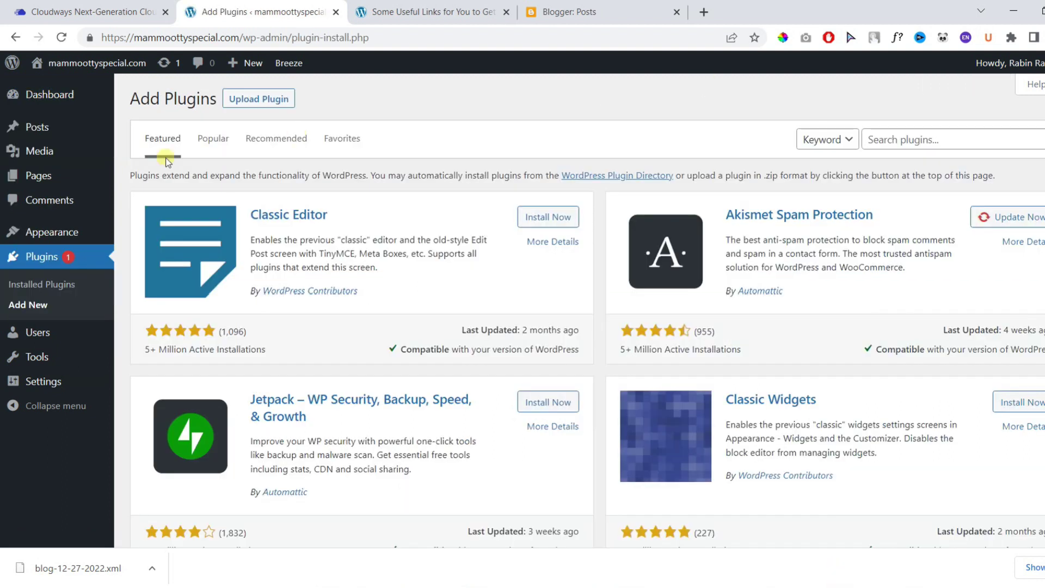
pyautogui.click(911, 142)
pyautogui.write('Blogger to WordPress Redirection')
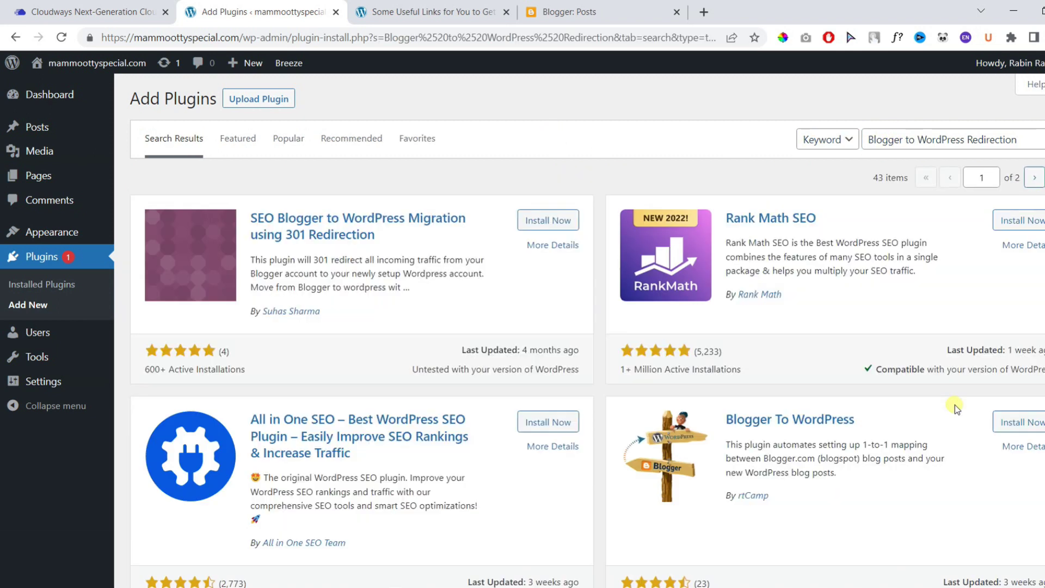
pyautogui.scroll(-1, 967, 392)
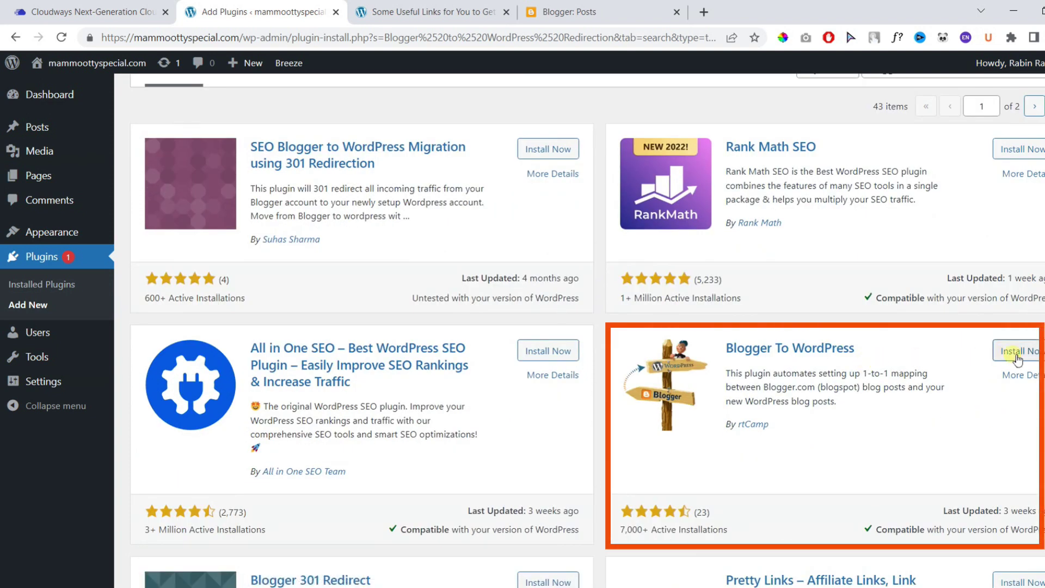
# Install and activate the Blogger To WordPress plugin and open its Tools redirection page.
pyautogui.click(1014, 353)
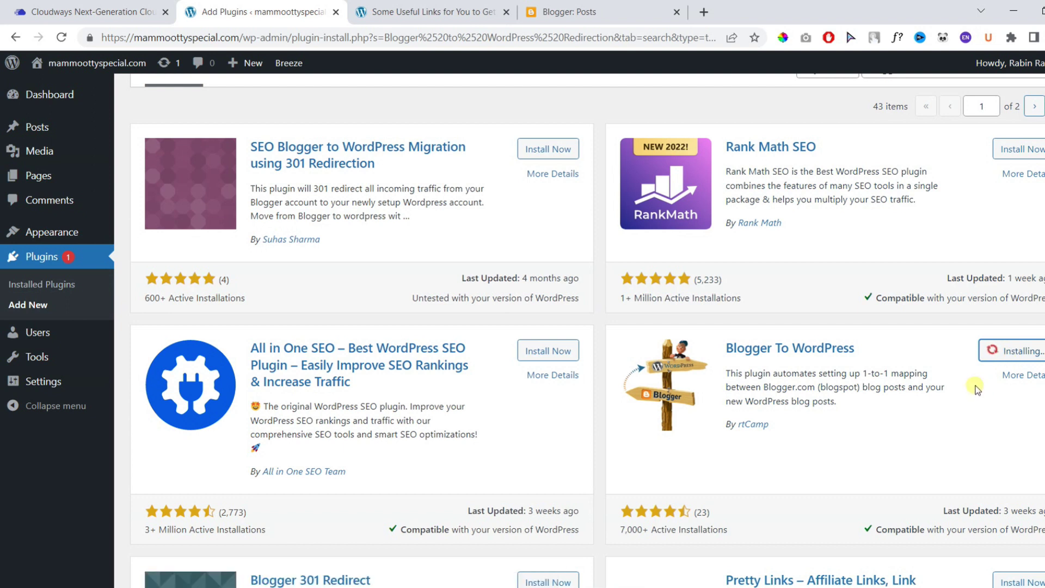
pyautogui.click(1025, 351)
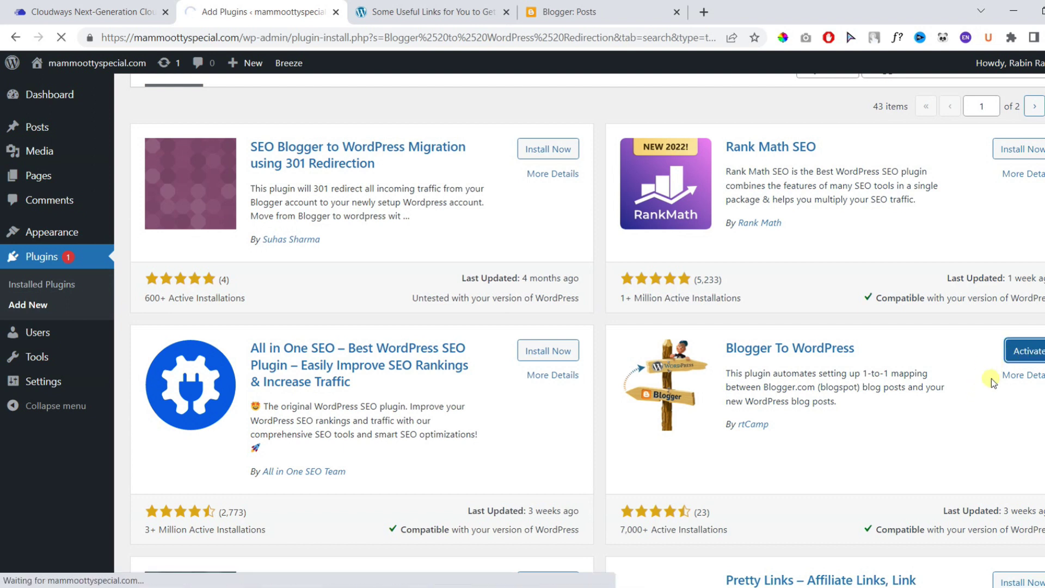
pyautogui.scroll(-3, 334, 254)
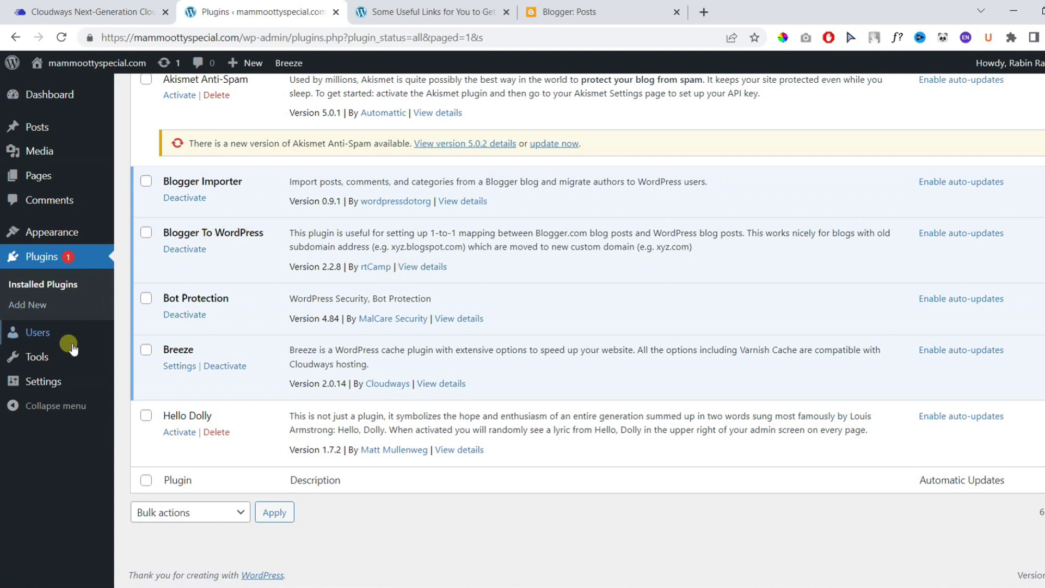
pyautogui.moveTo(59, 369)
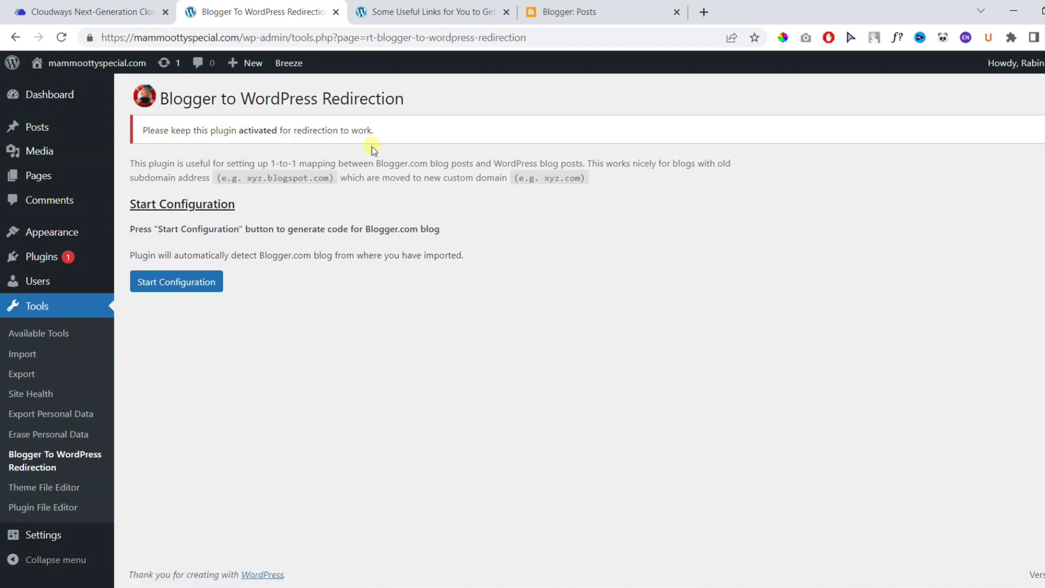
# Start the redirection configuration and generate template code for the mammoottyspecial.blogspot.com blog.
pyautogui.click(184, 289)
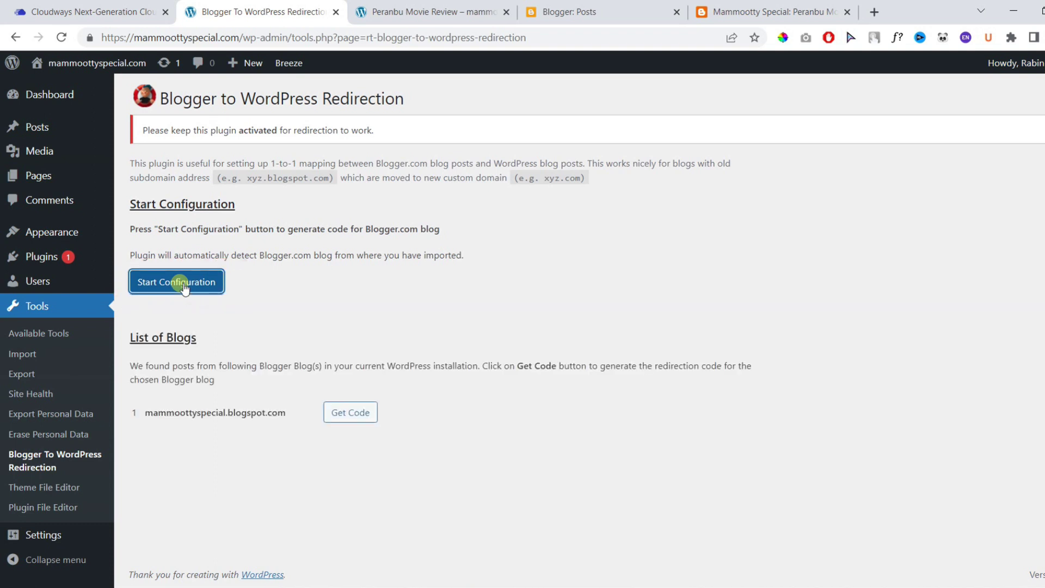
pyautogui.click(338, 416)
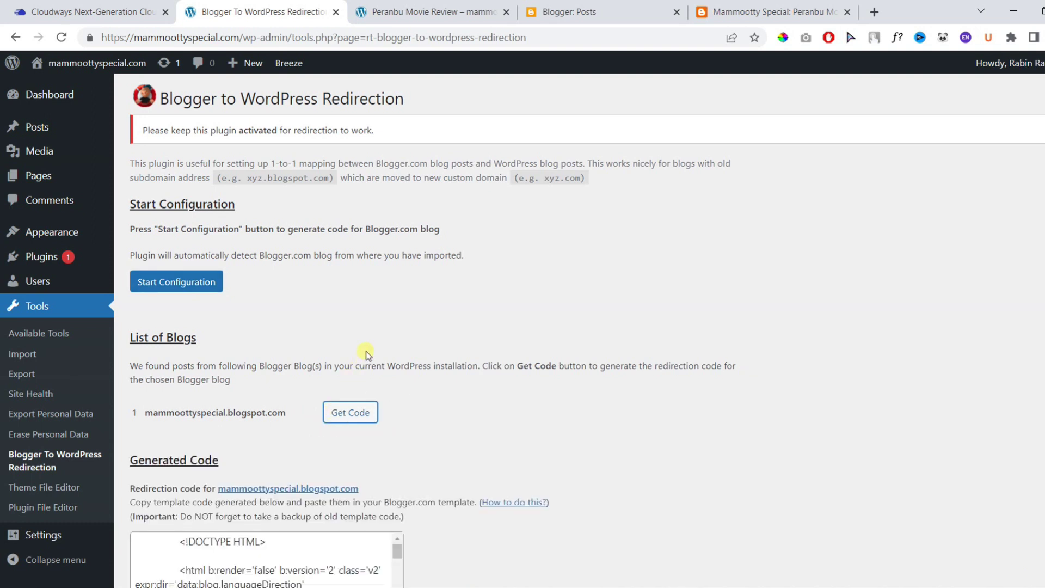
pyautogui.moveTo(155, 419); pyautogui.dragTo(278, 414)
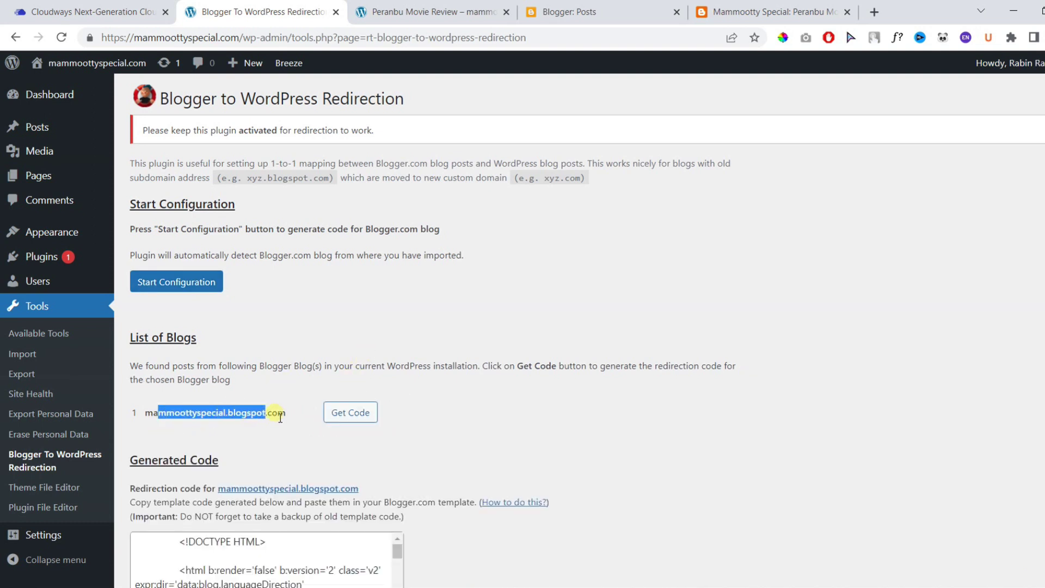
pyautogui.click(278, 415)
pyautogui.scroll(-3, 280, 416)
pyautogui.scroll(-2, 279, 417)
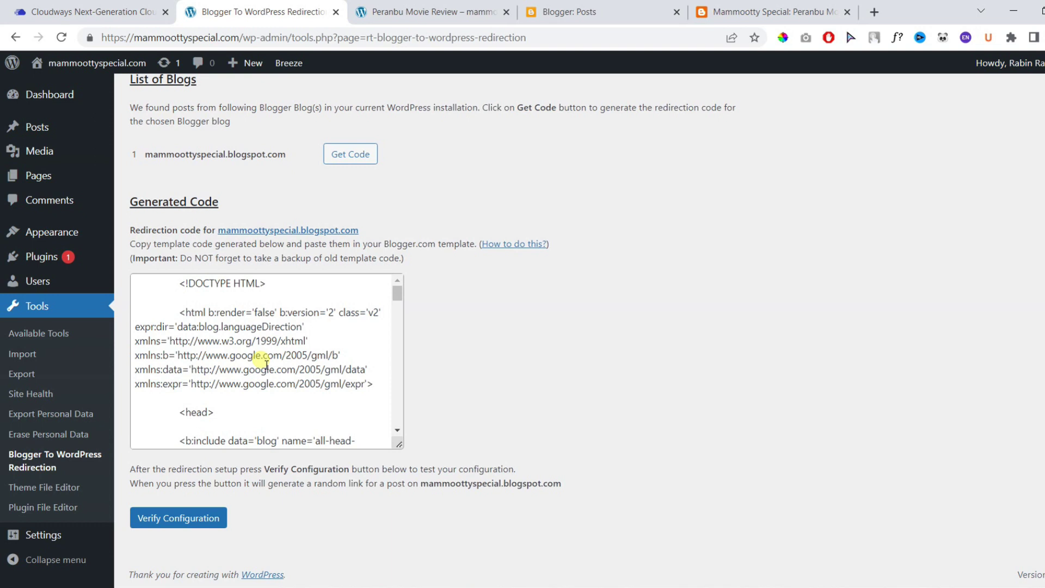
pyautogui.scroll(1, 267, 362)
# Replace the Blogger theme's HTML with the plugin's generated redirection code and save the template.
pyautogui.click(727, 6)
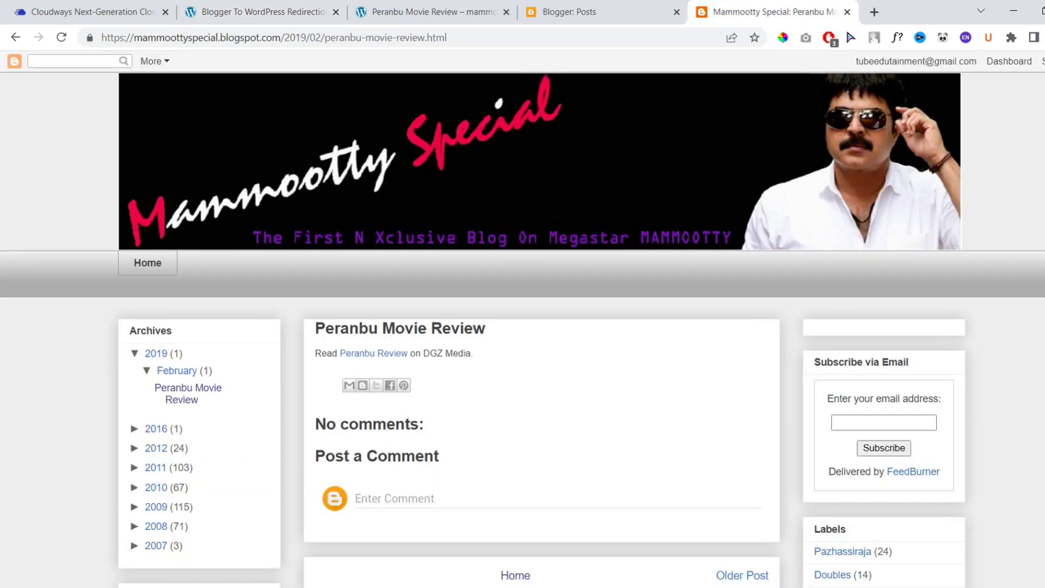
pyautogui.click(632, 4)
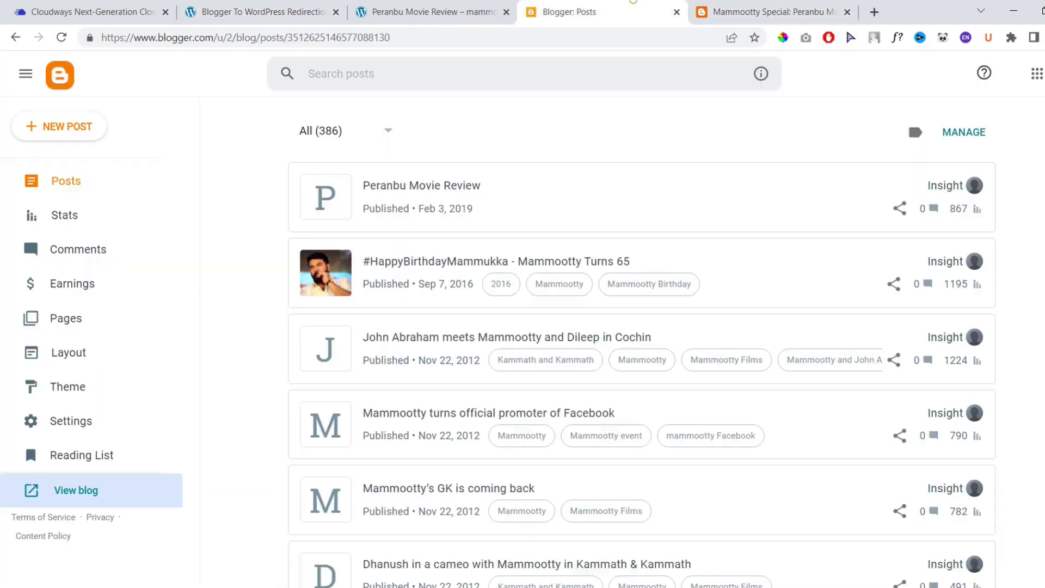
pyautogui.click(81, 387)
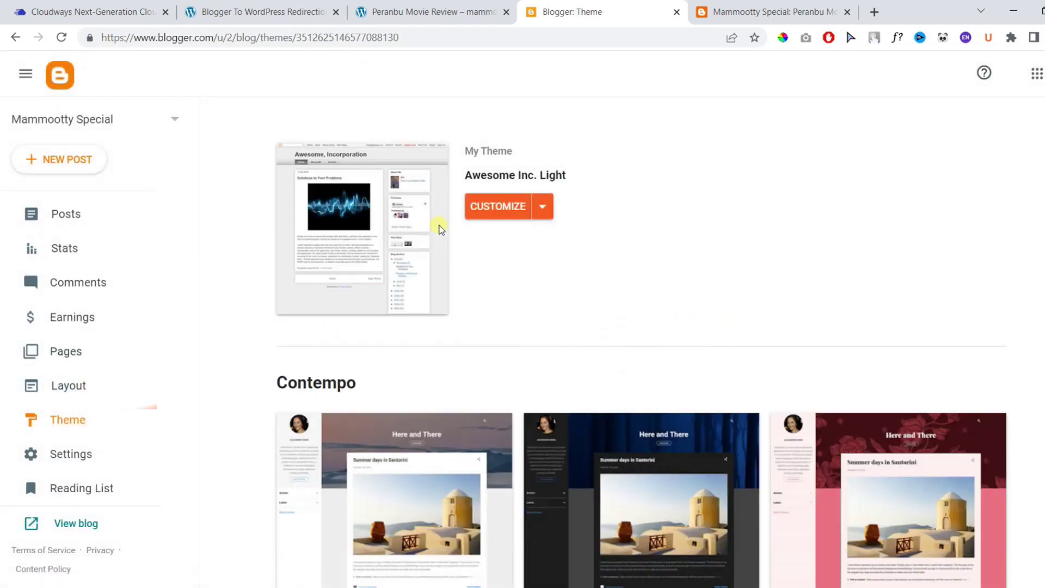
pyautogui.click(544, 208)
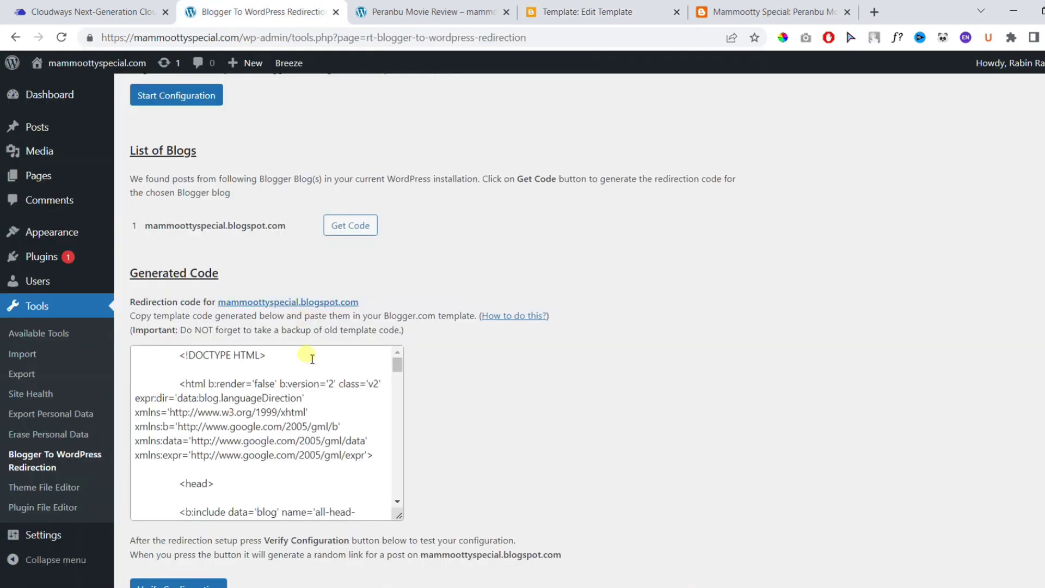
pyautogui.click(302, 377)
pyautogui.rightClick(303, 378)
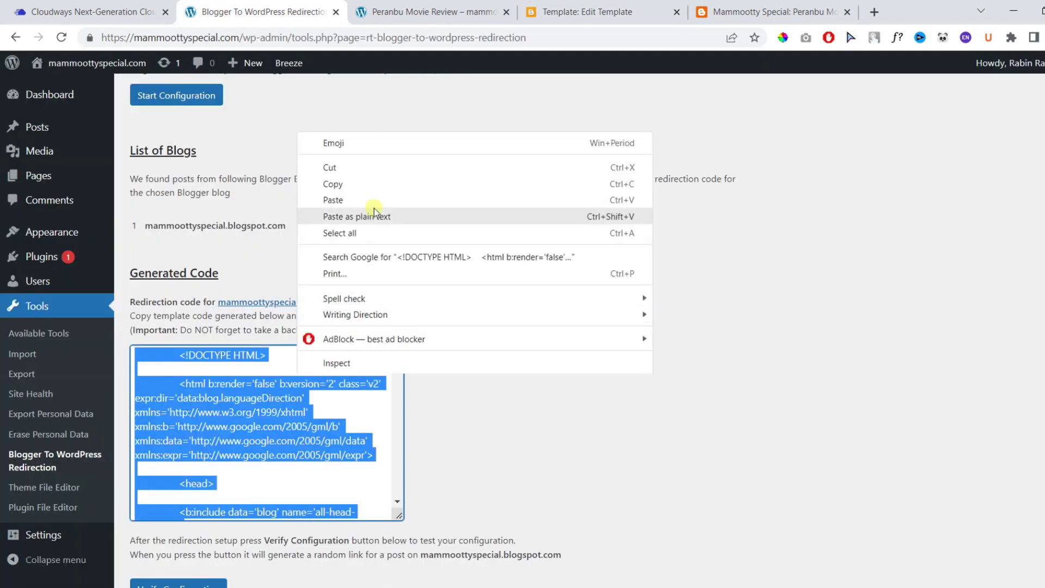
pyautogui.click(364, 187)
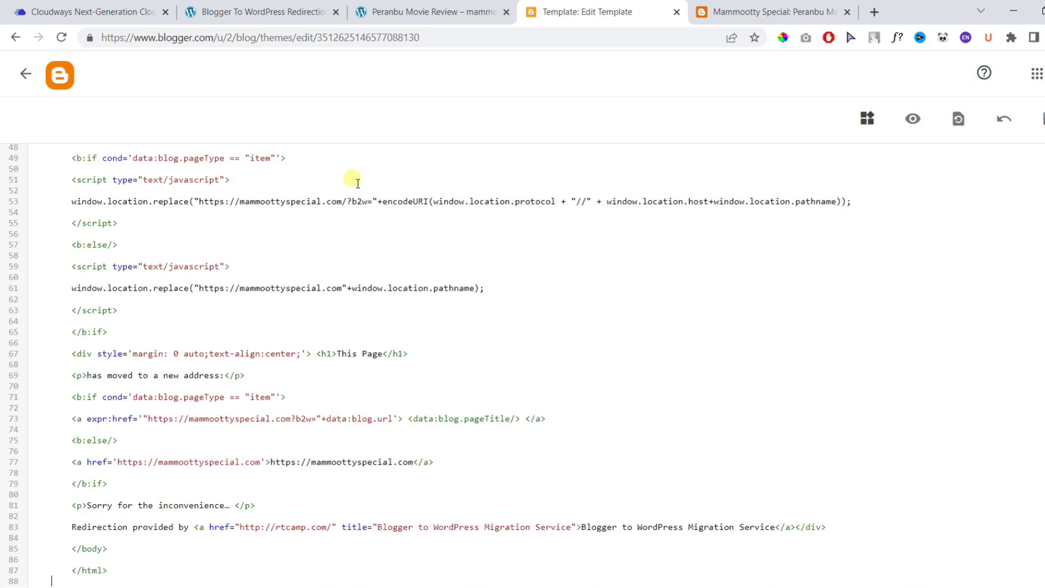
pyautogui.click(1041, 121)
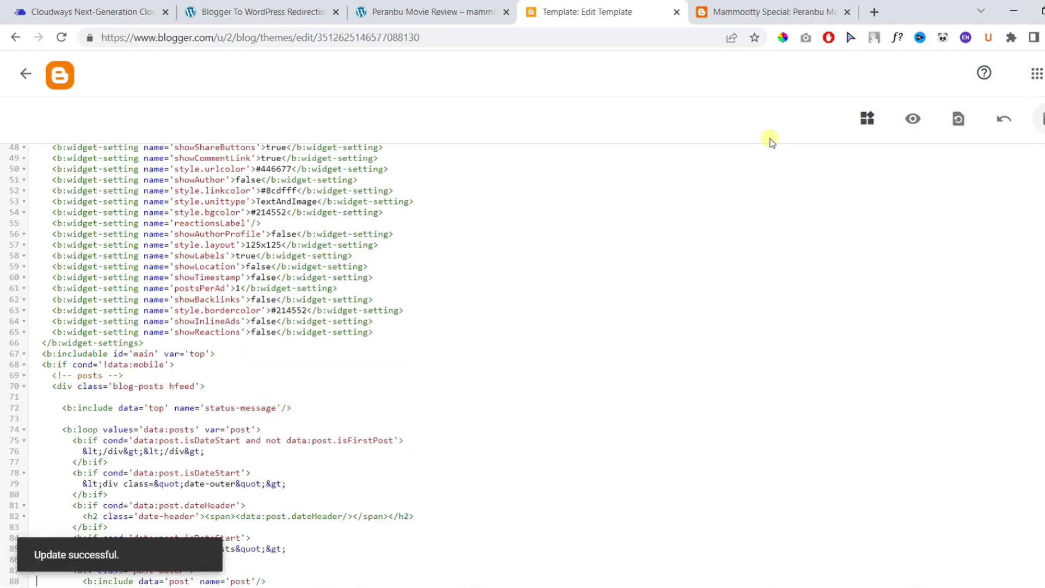
# Set Blogger's mobile settings to show the Desktop theme on mobile devices and save.
pyautogui.click(58, 78)
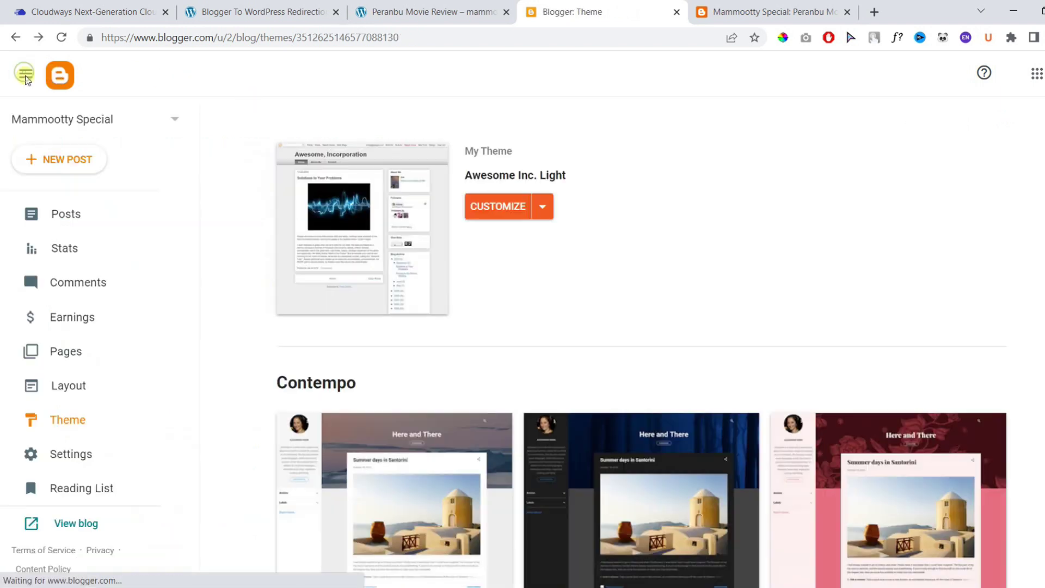
pyautogui.click(547, 208)
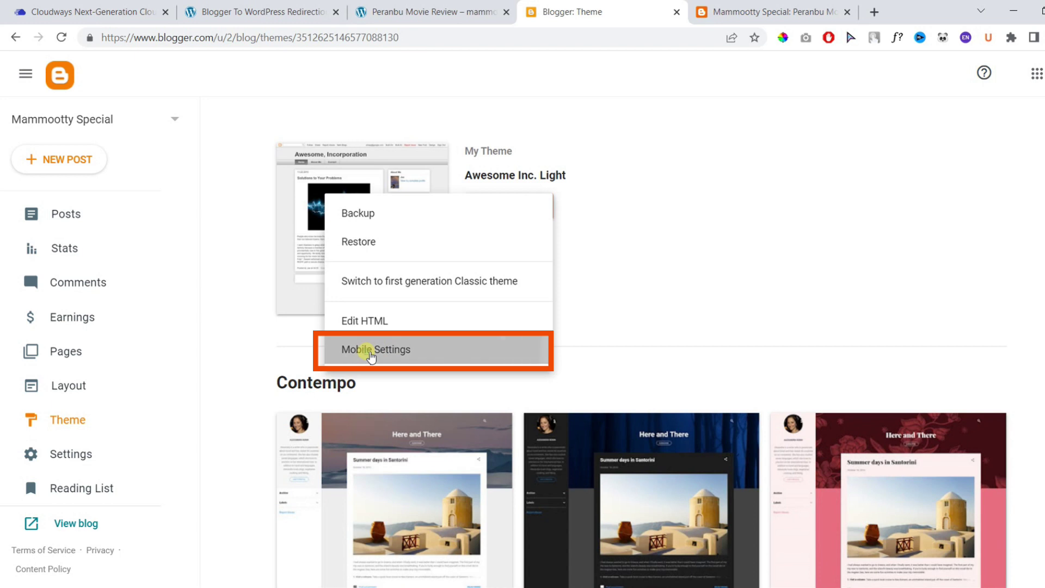
pyautogui.click(366, 352)
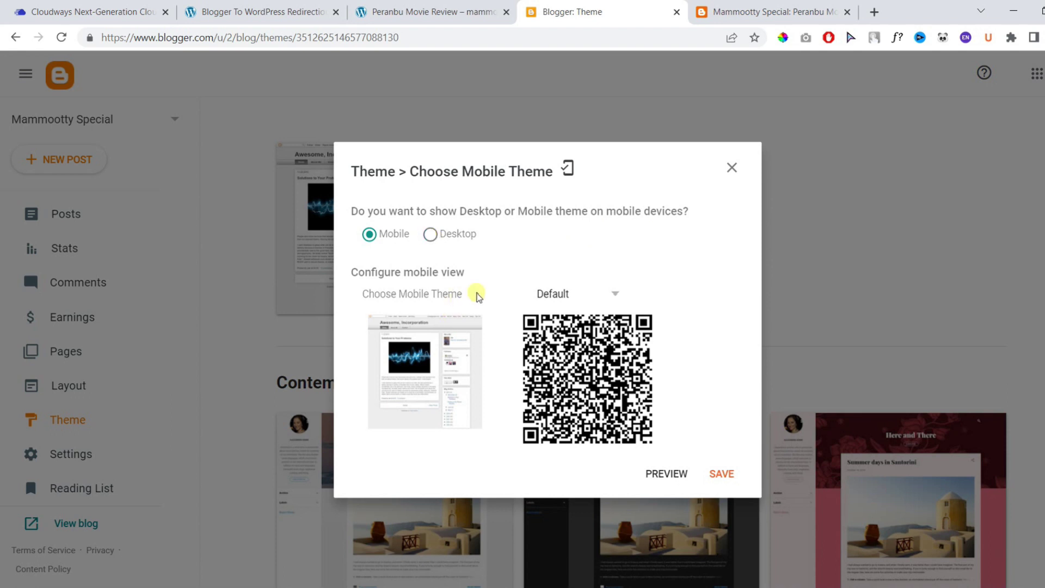
pyautogui.click(432, 234)
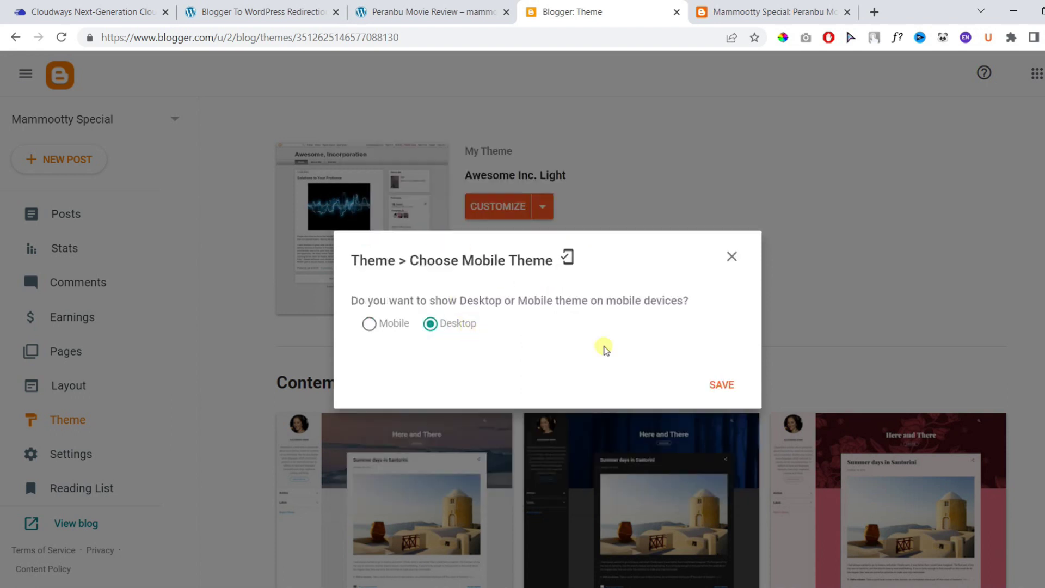
pyautogui.click(725, 387)
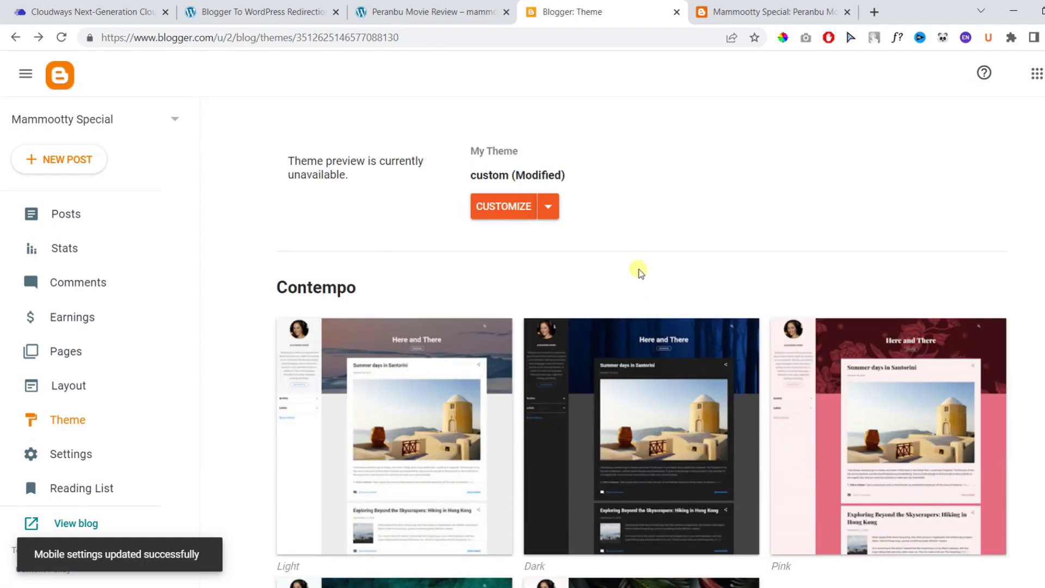
pyautogui.click(263, 11)
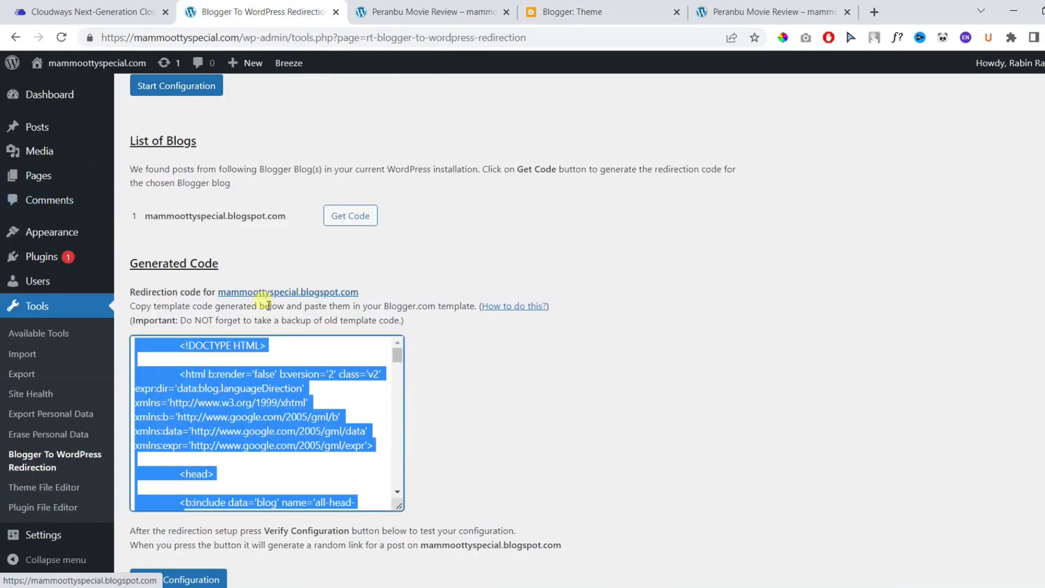
# Verify the redirection configuration; the blogspot test link opens 'Mammootty signs Bombay 1993 March 12' on WordPress.
pyautogui.scroll(-1, 268, 305)
pyautogui.click(211, 521)
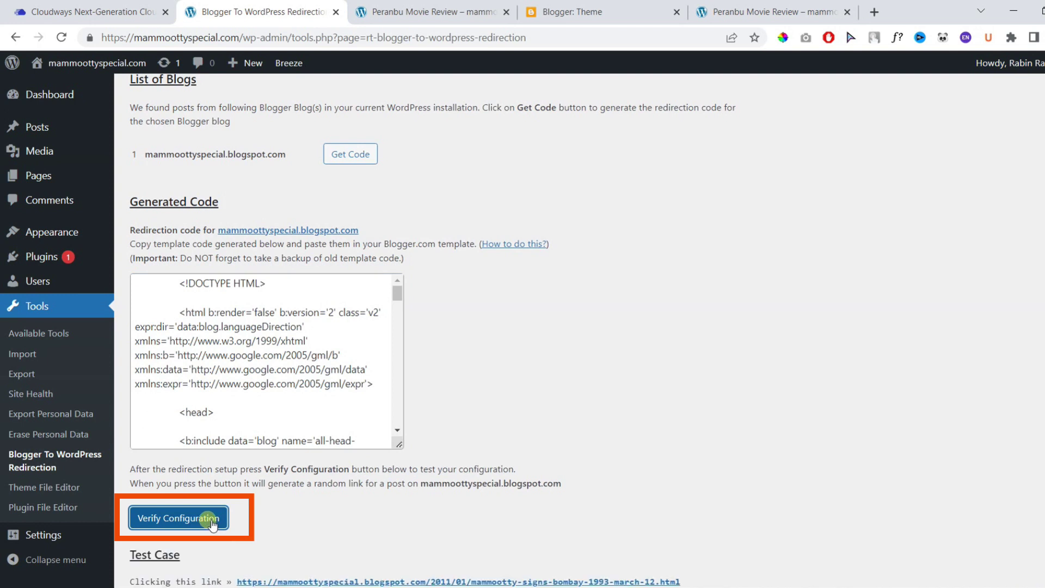
pyautogui.scroll(-2, 524, 443)
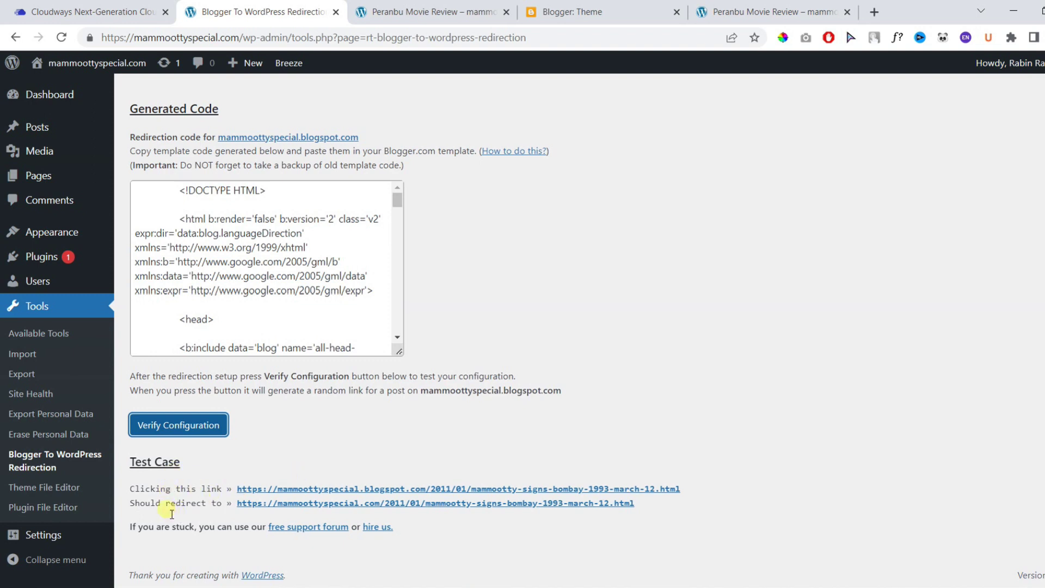
pyautogui.moveTo(222, 490); pyautogui.dragTo(702, 505)
pyautogui.click(793, 496)
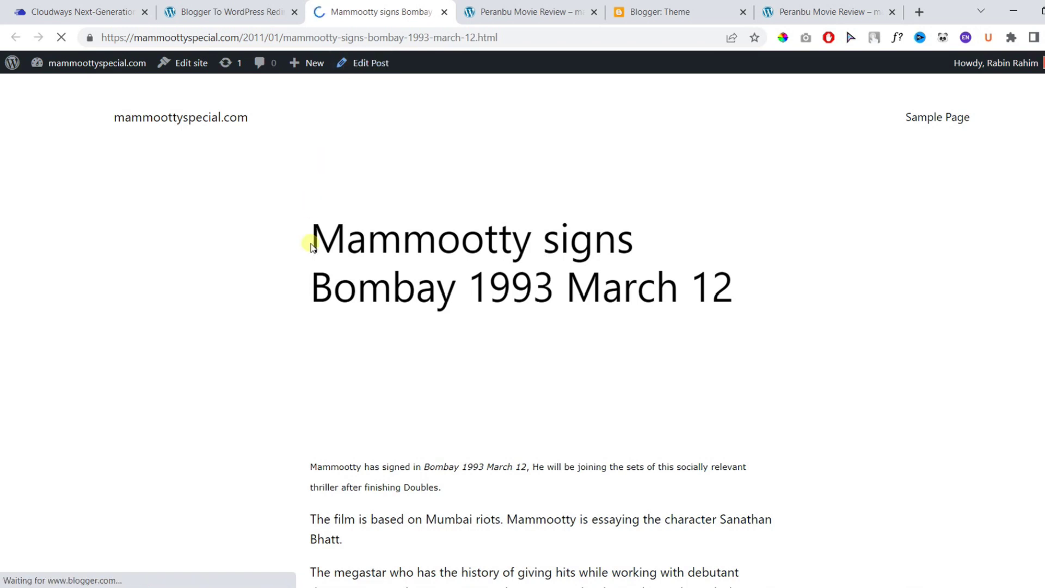
pyautogui.click(232, 12)
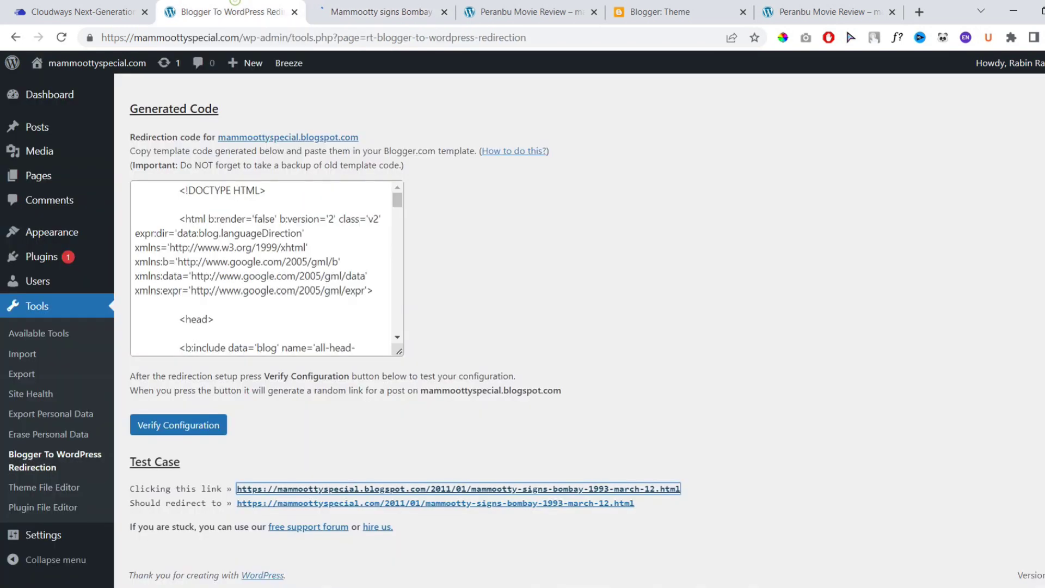
pyautogui.scroll(8, 674, 196)
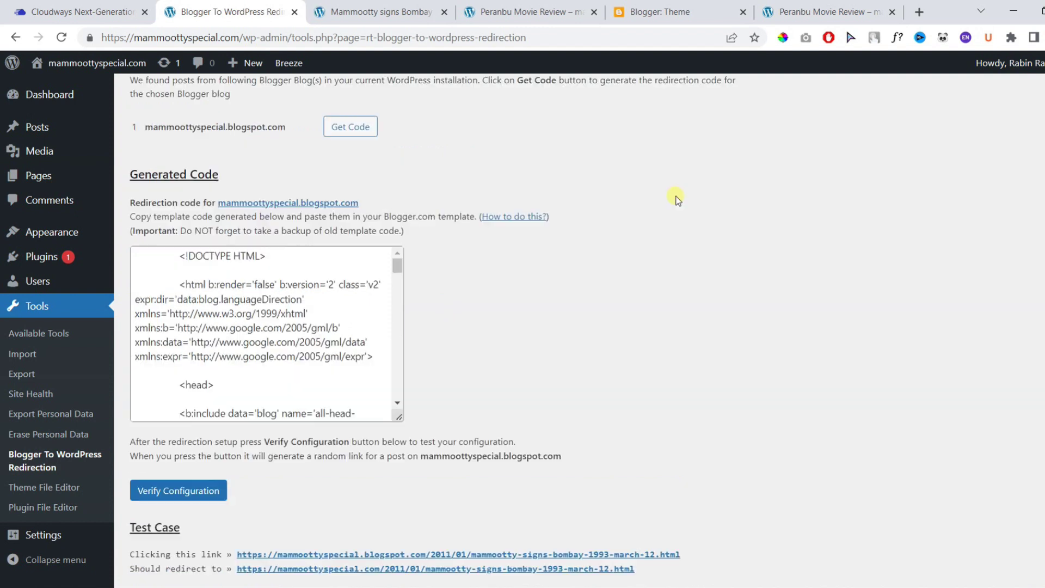
# Open Blogger's settings and scroll down to the Site feed section.
pyautogui.click(661, 12)
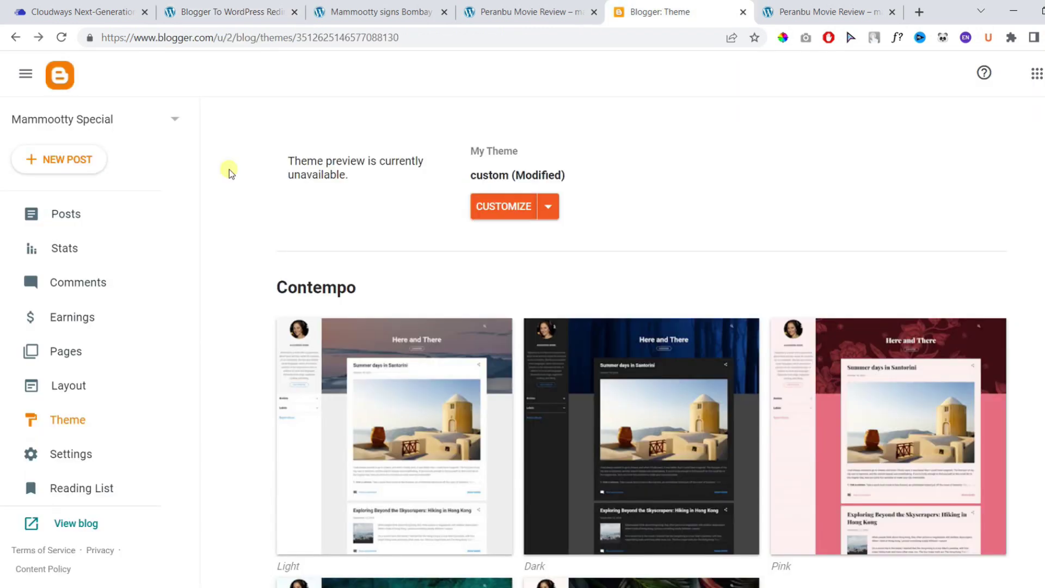
pyautogui.scroll(-1, 79, 424)
pyautogui.click(87, 418)
pyautogui.scroll(-20, 938, 202)
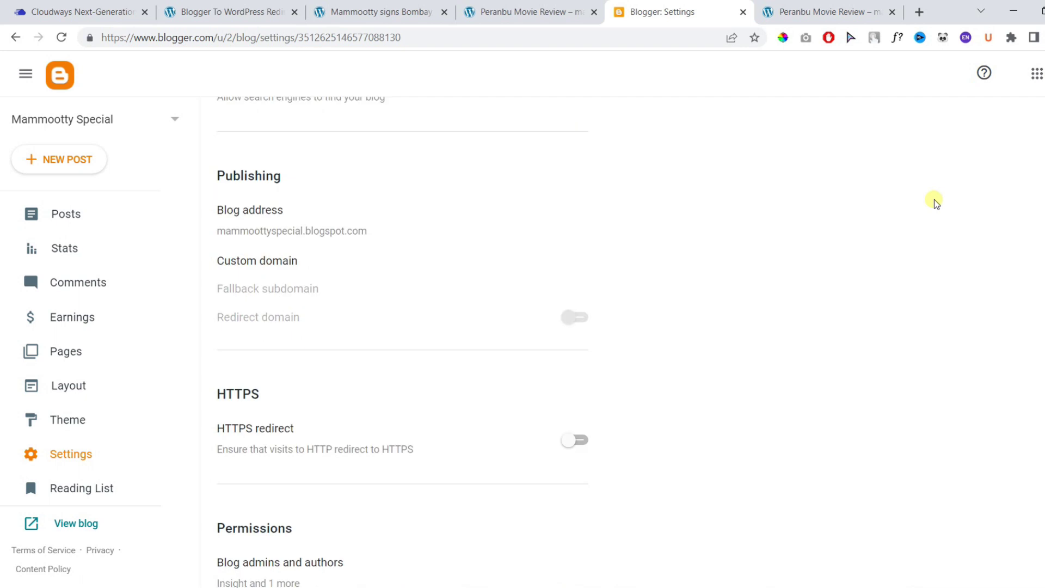
pyautogui.scroll(-20, 935, 204)
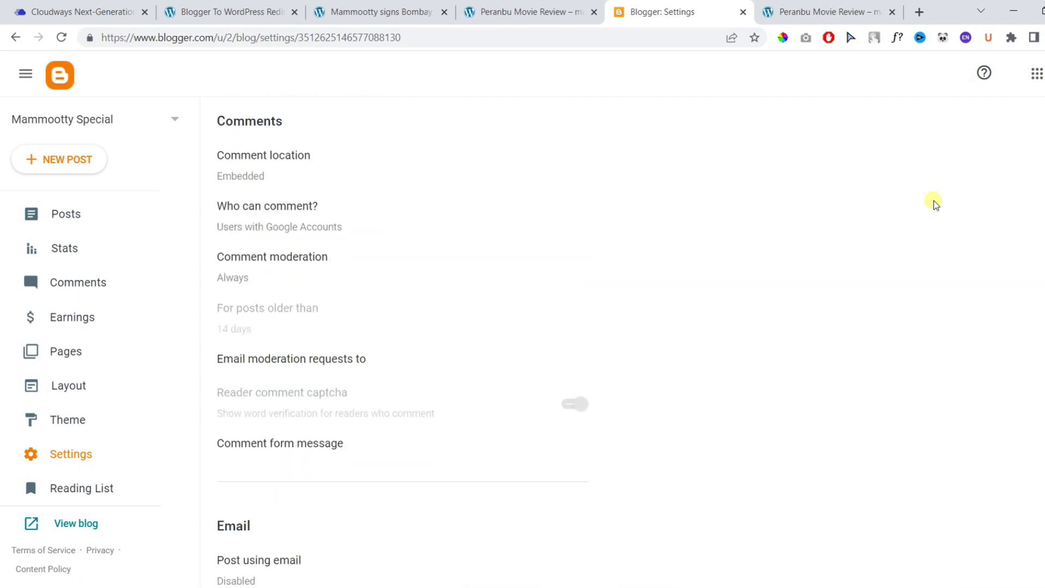
pyautogui.scroll(-15, 935, 204)
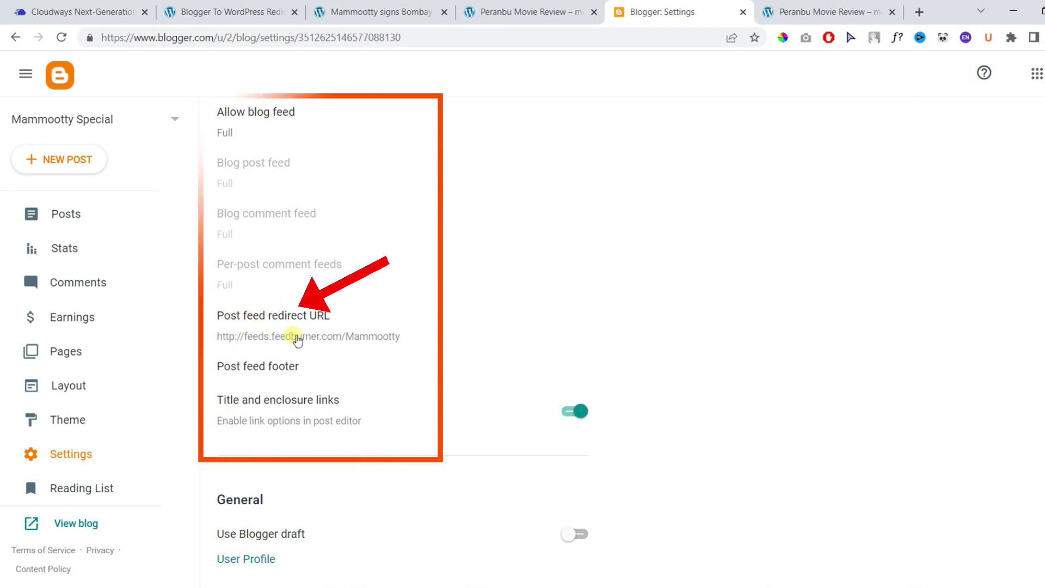
pyautogui.click(374, 320)
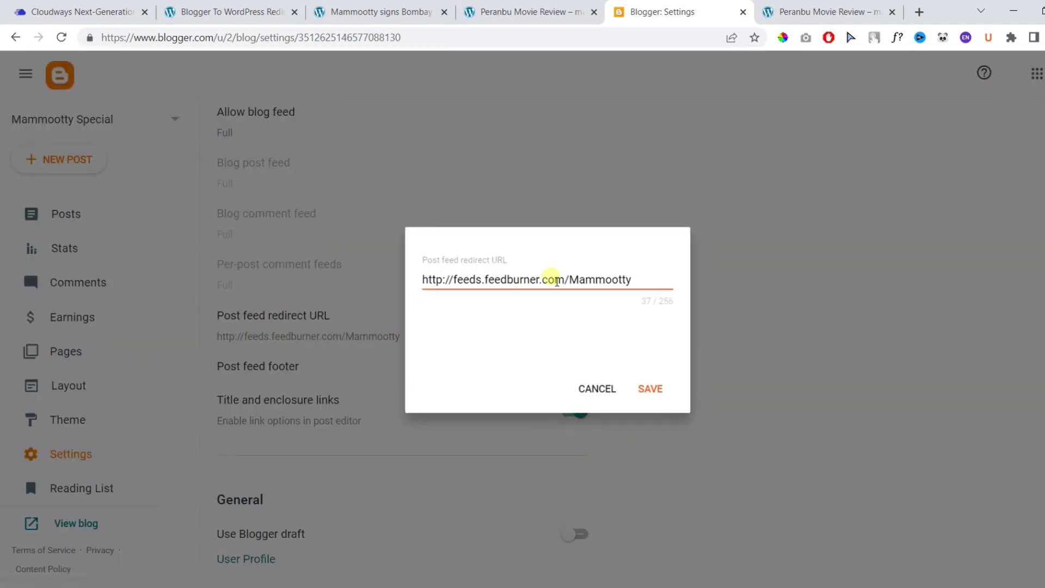
pyautogui.tripleClick(550, 277)
pyautogui.hotkey('ctrl', 'v')
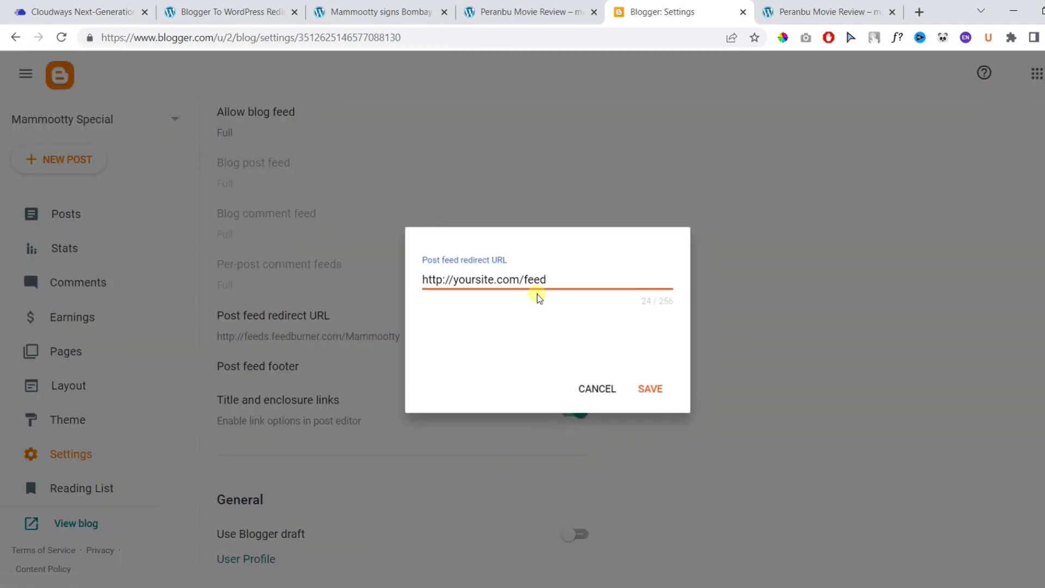
pyautogui.moveTo(521, 279); pyautogui.dragTo(423, 279)
pyautogui.write('https://mammoottyspecial.com/')
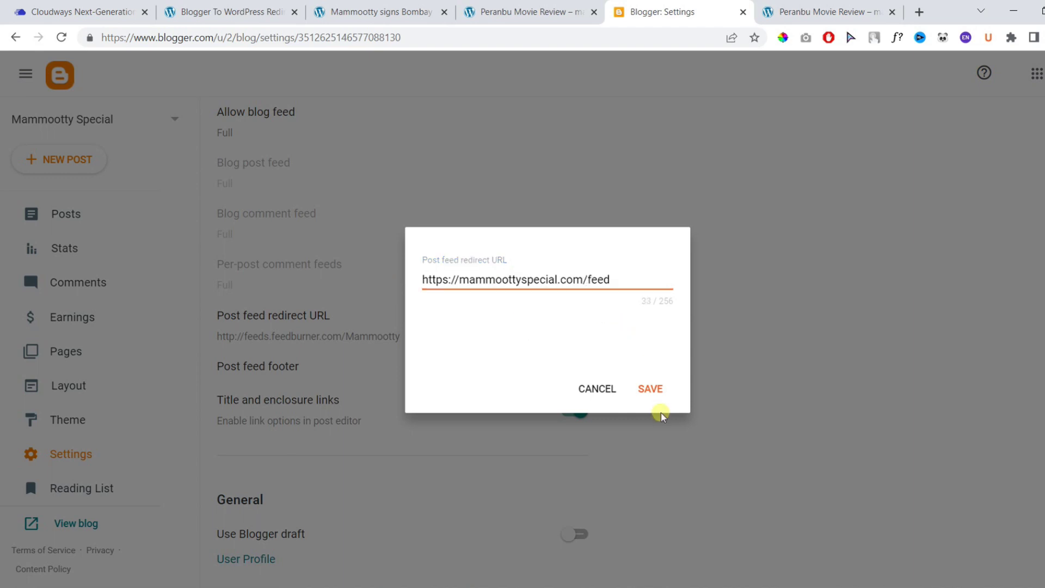
pyautogui.click(650, 390)
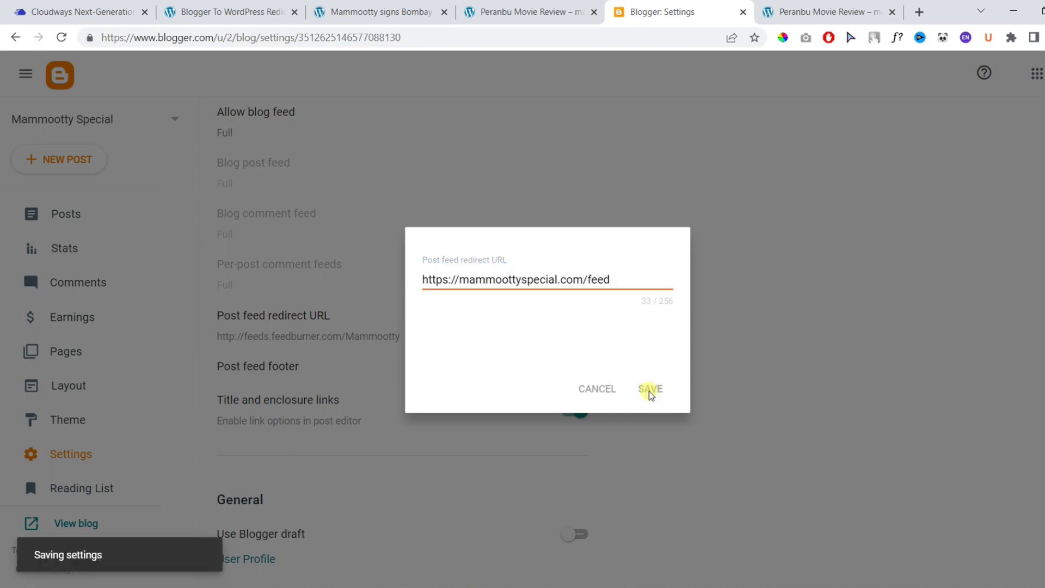